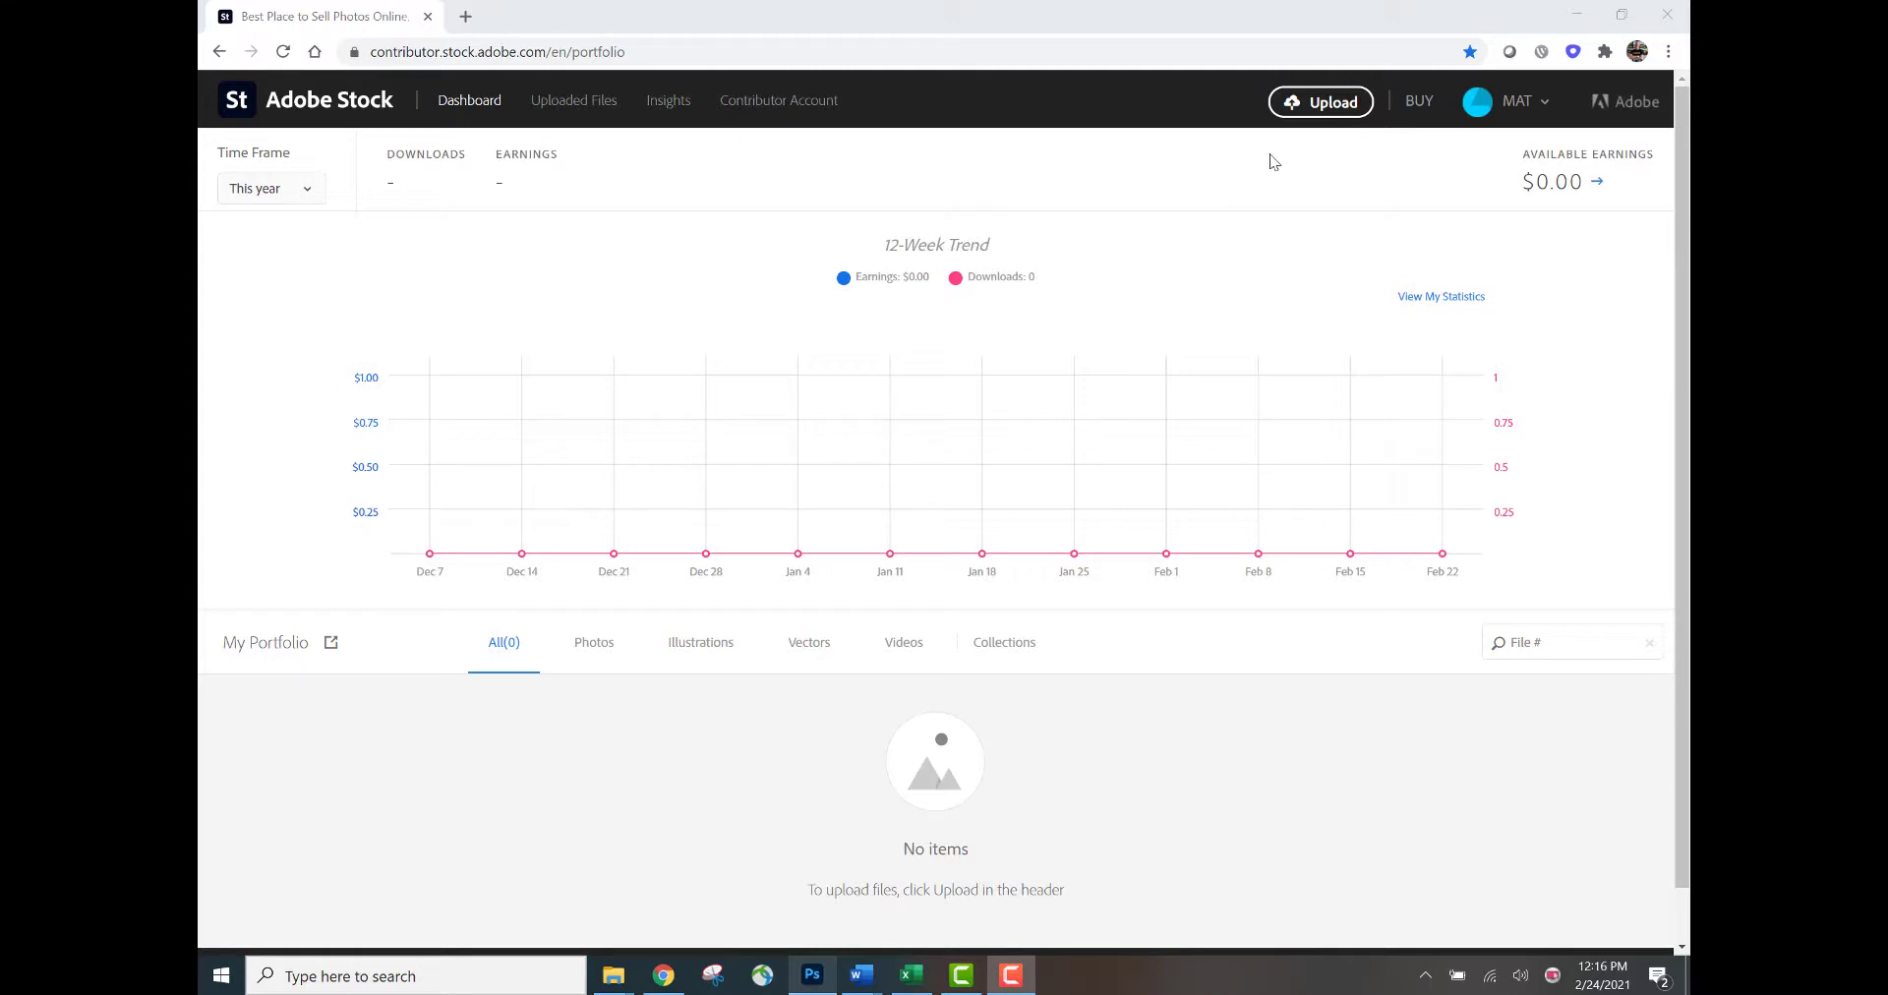
# Go to Uploaded Files to show the New list of 28 photos awaiting metadata.
pyautogui.click(1328, 110)
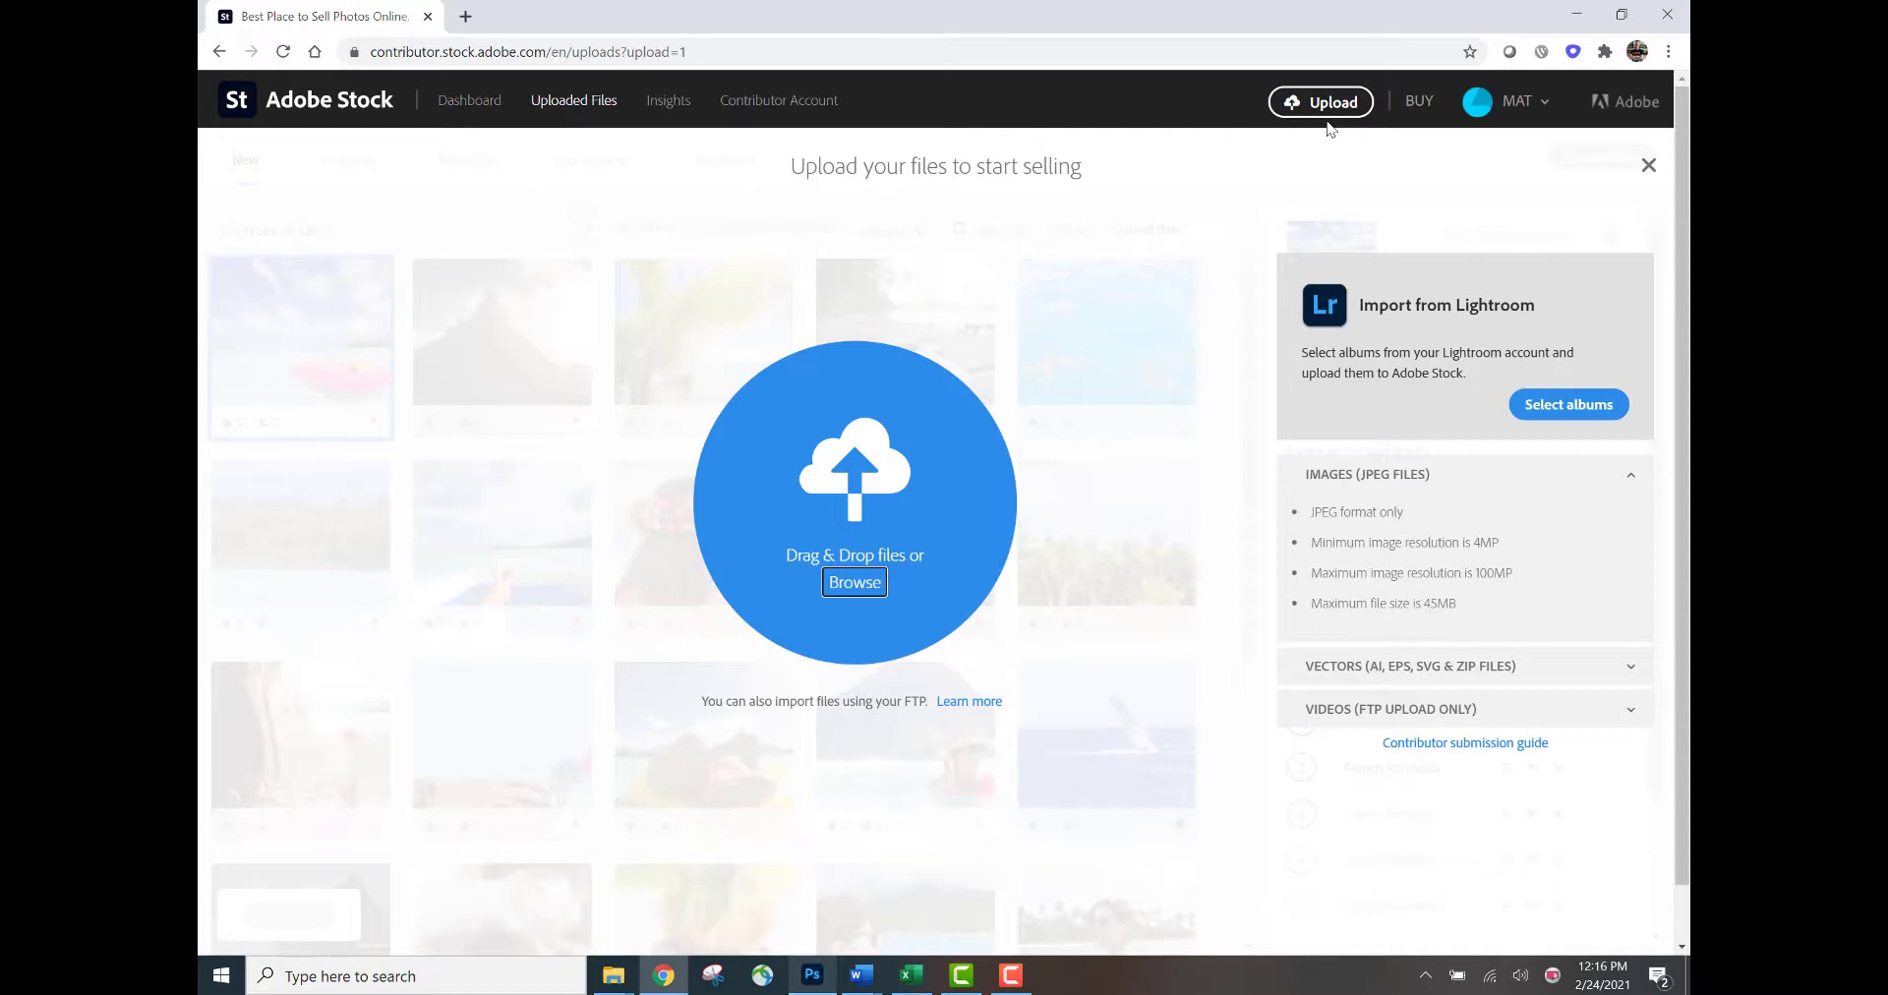
pyautogui.click(592, 106)
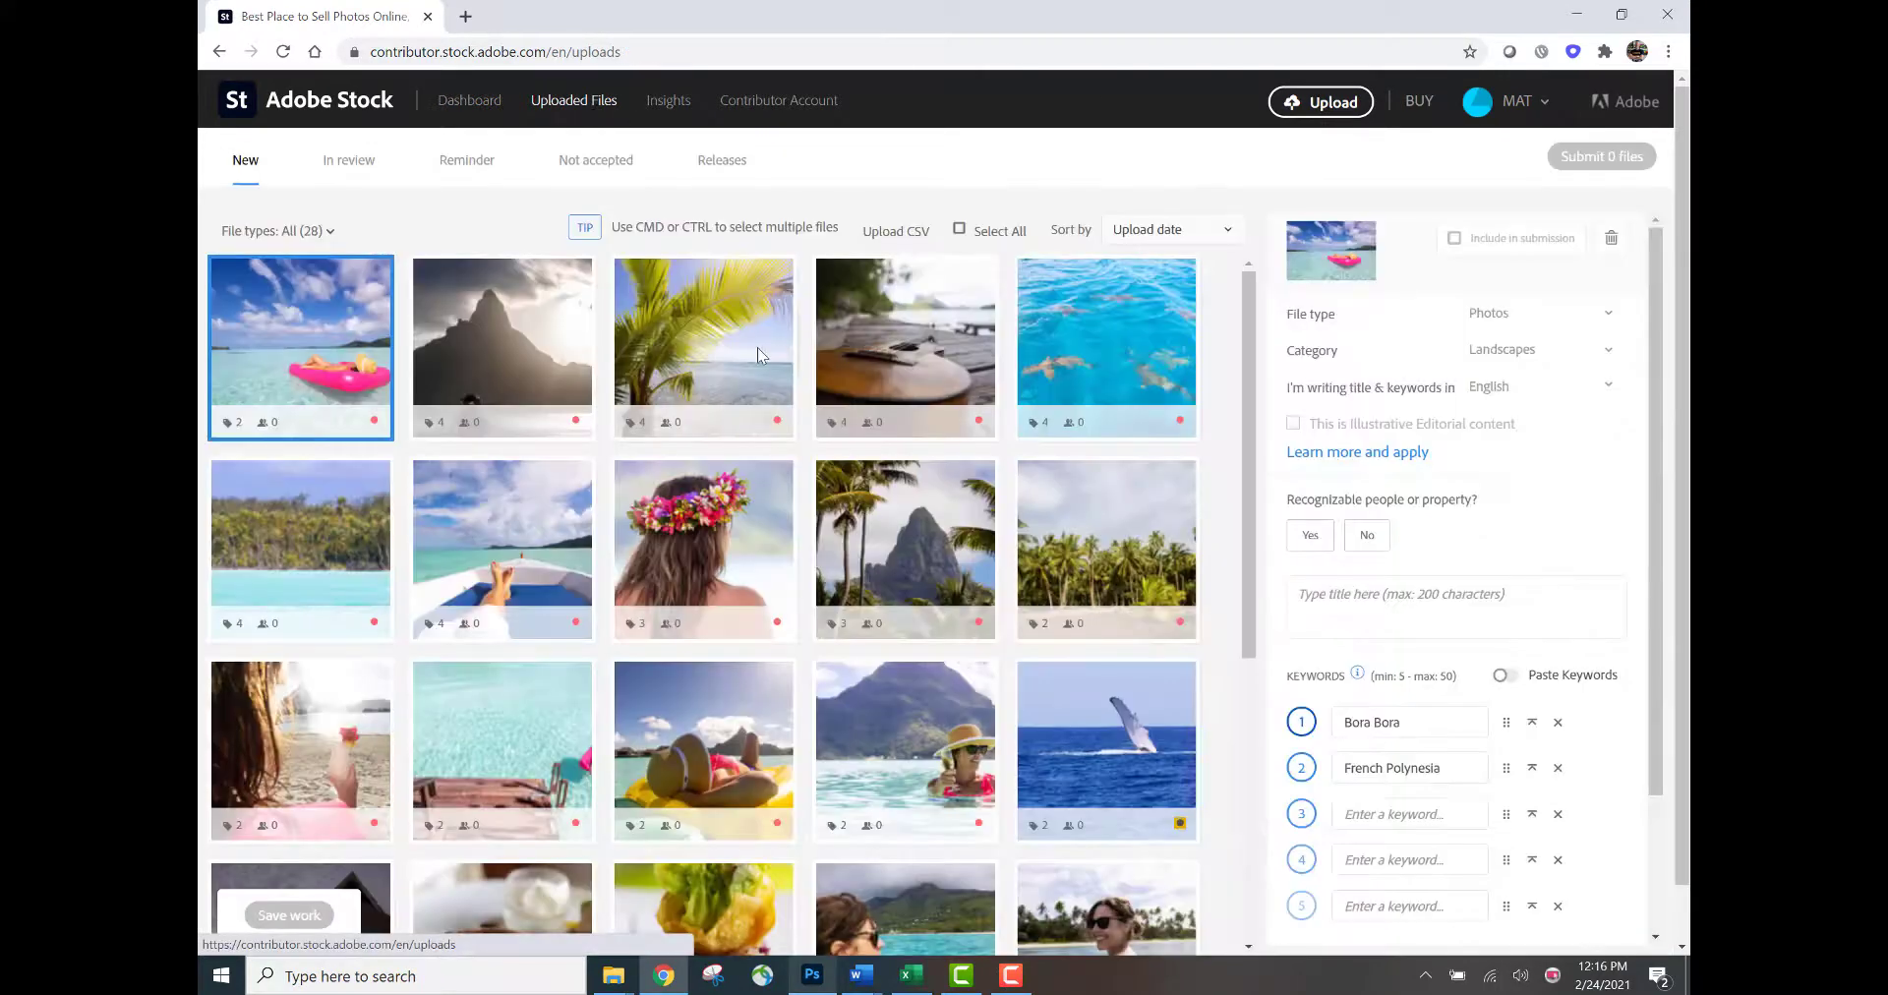
pyautogui.moveTo(760, 351)
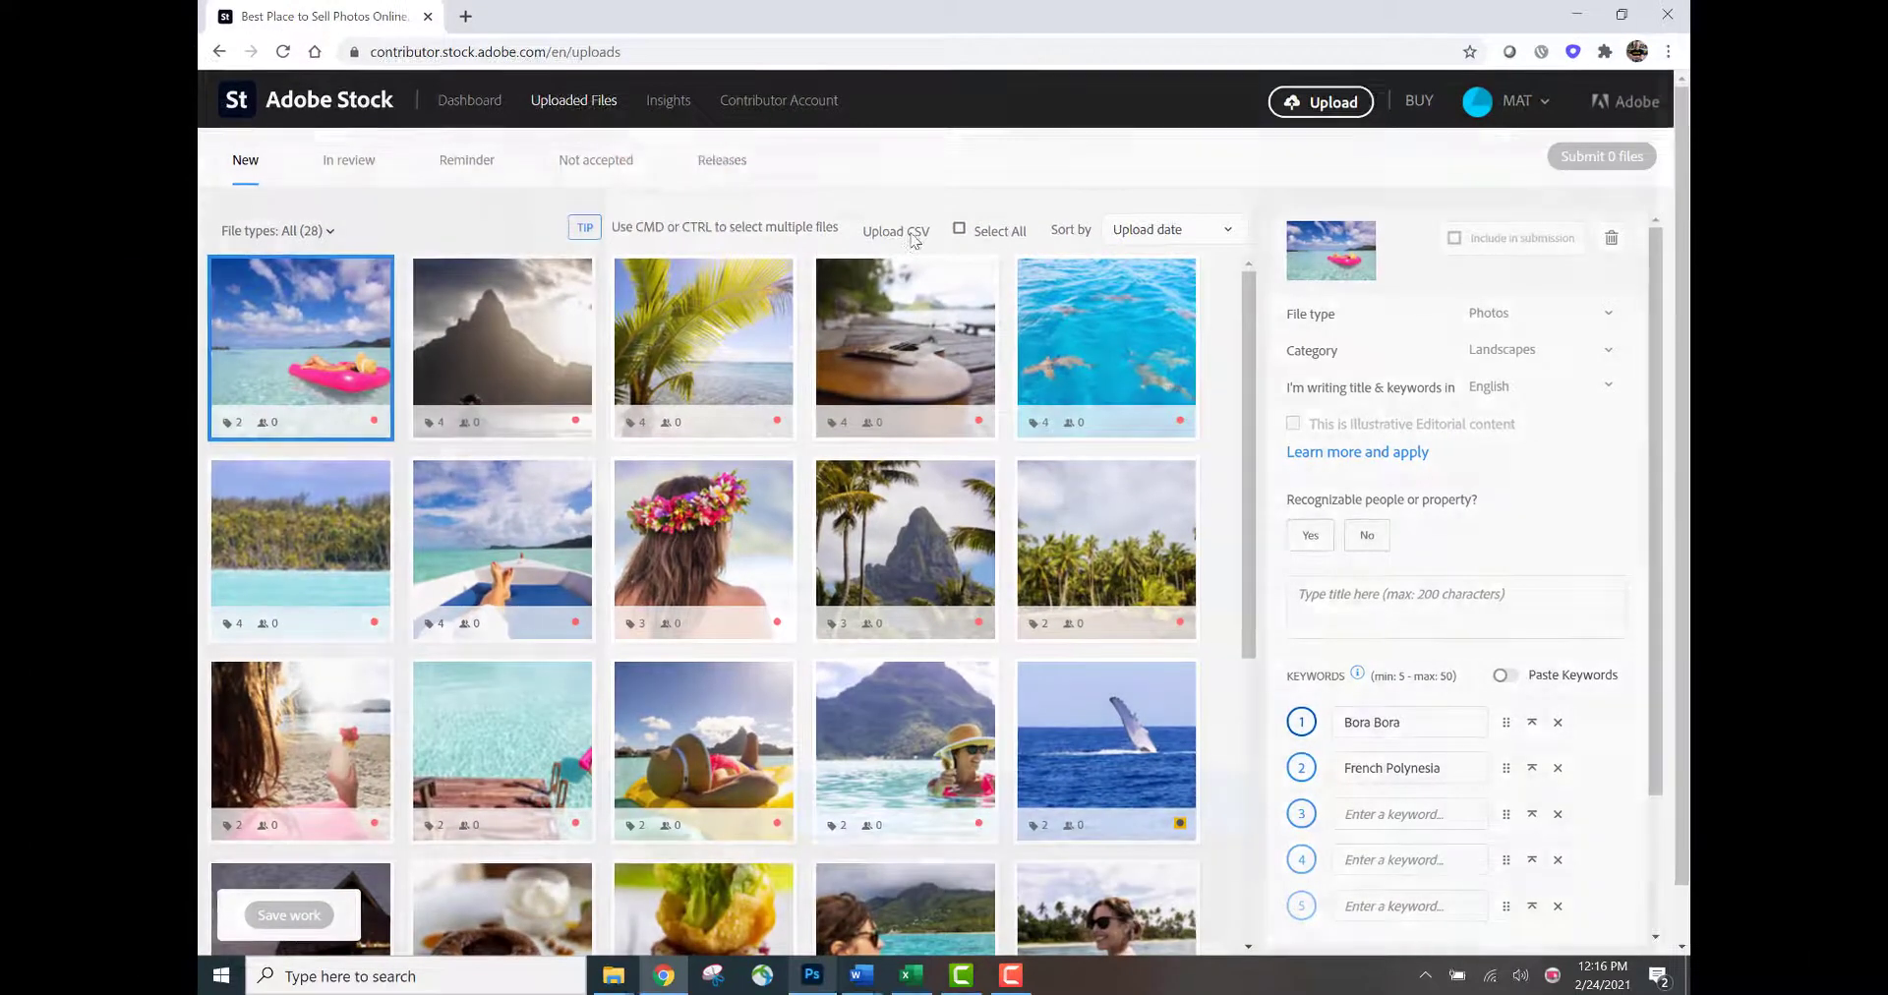
pyautogui.click(912, 237)
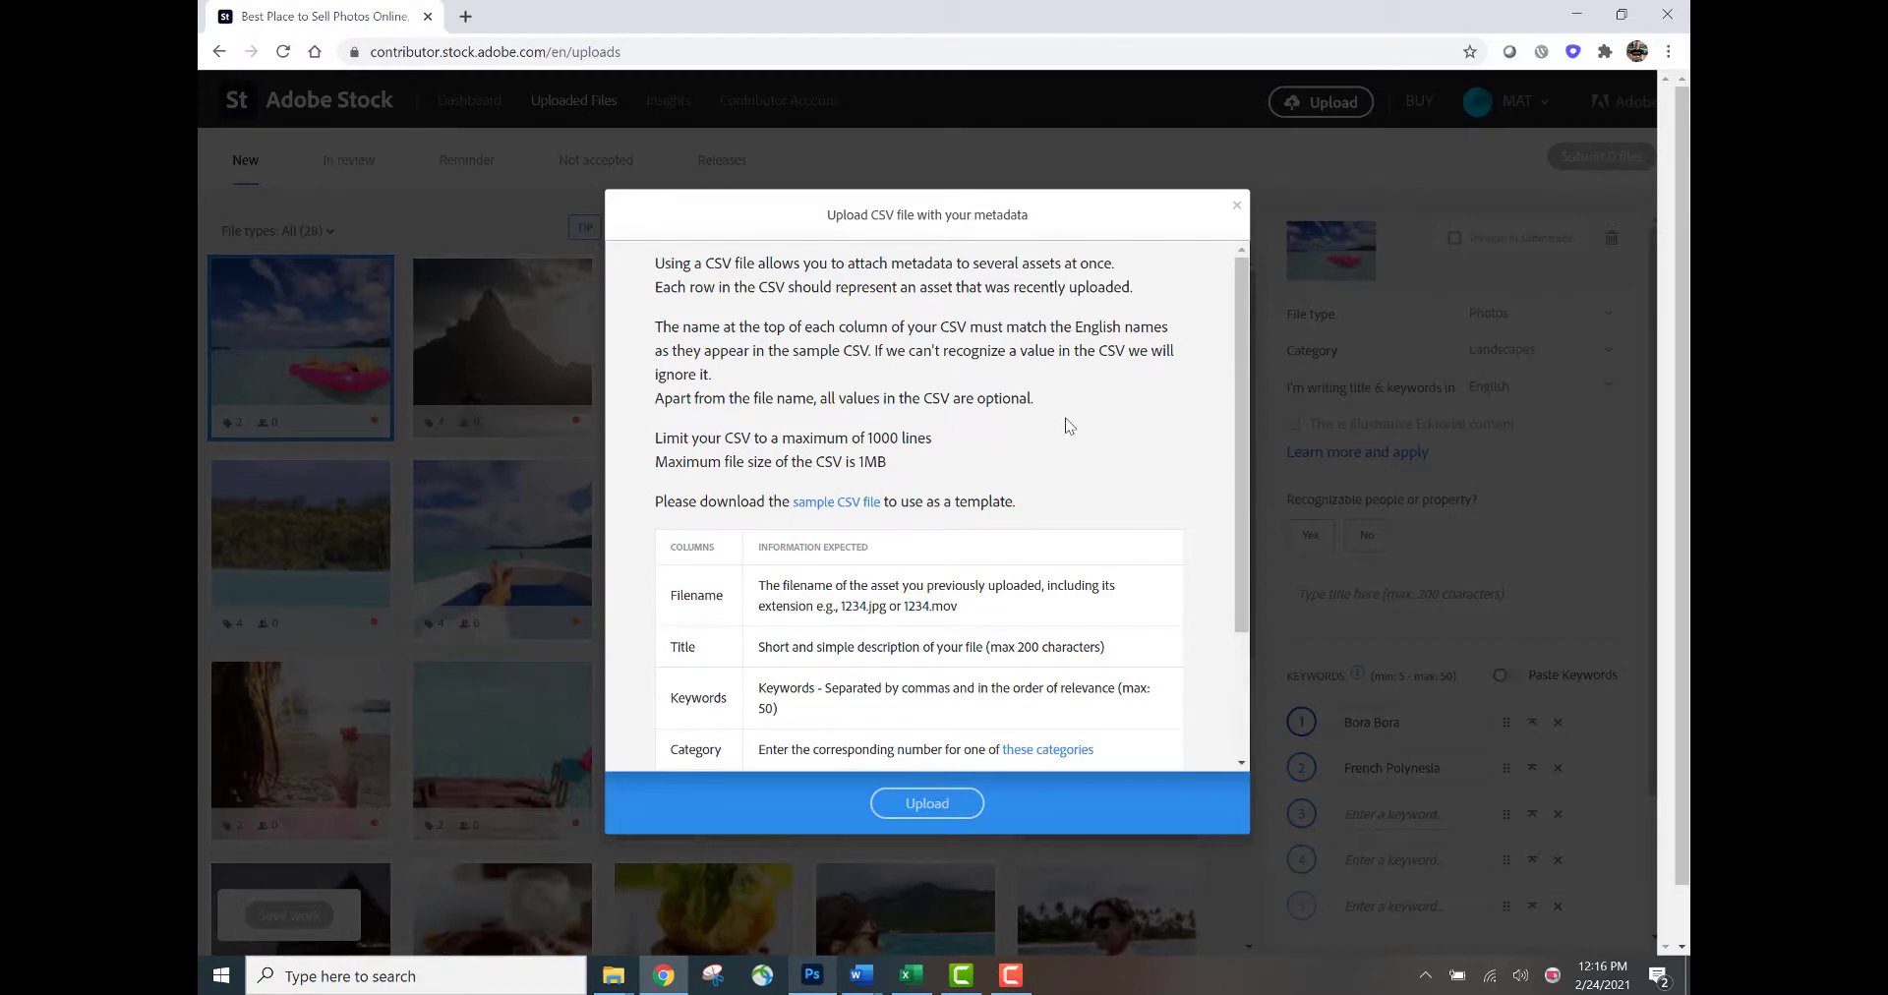
pyautogui.scroll(-2, 1069, 425)
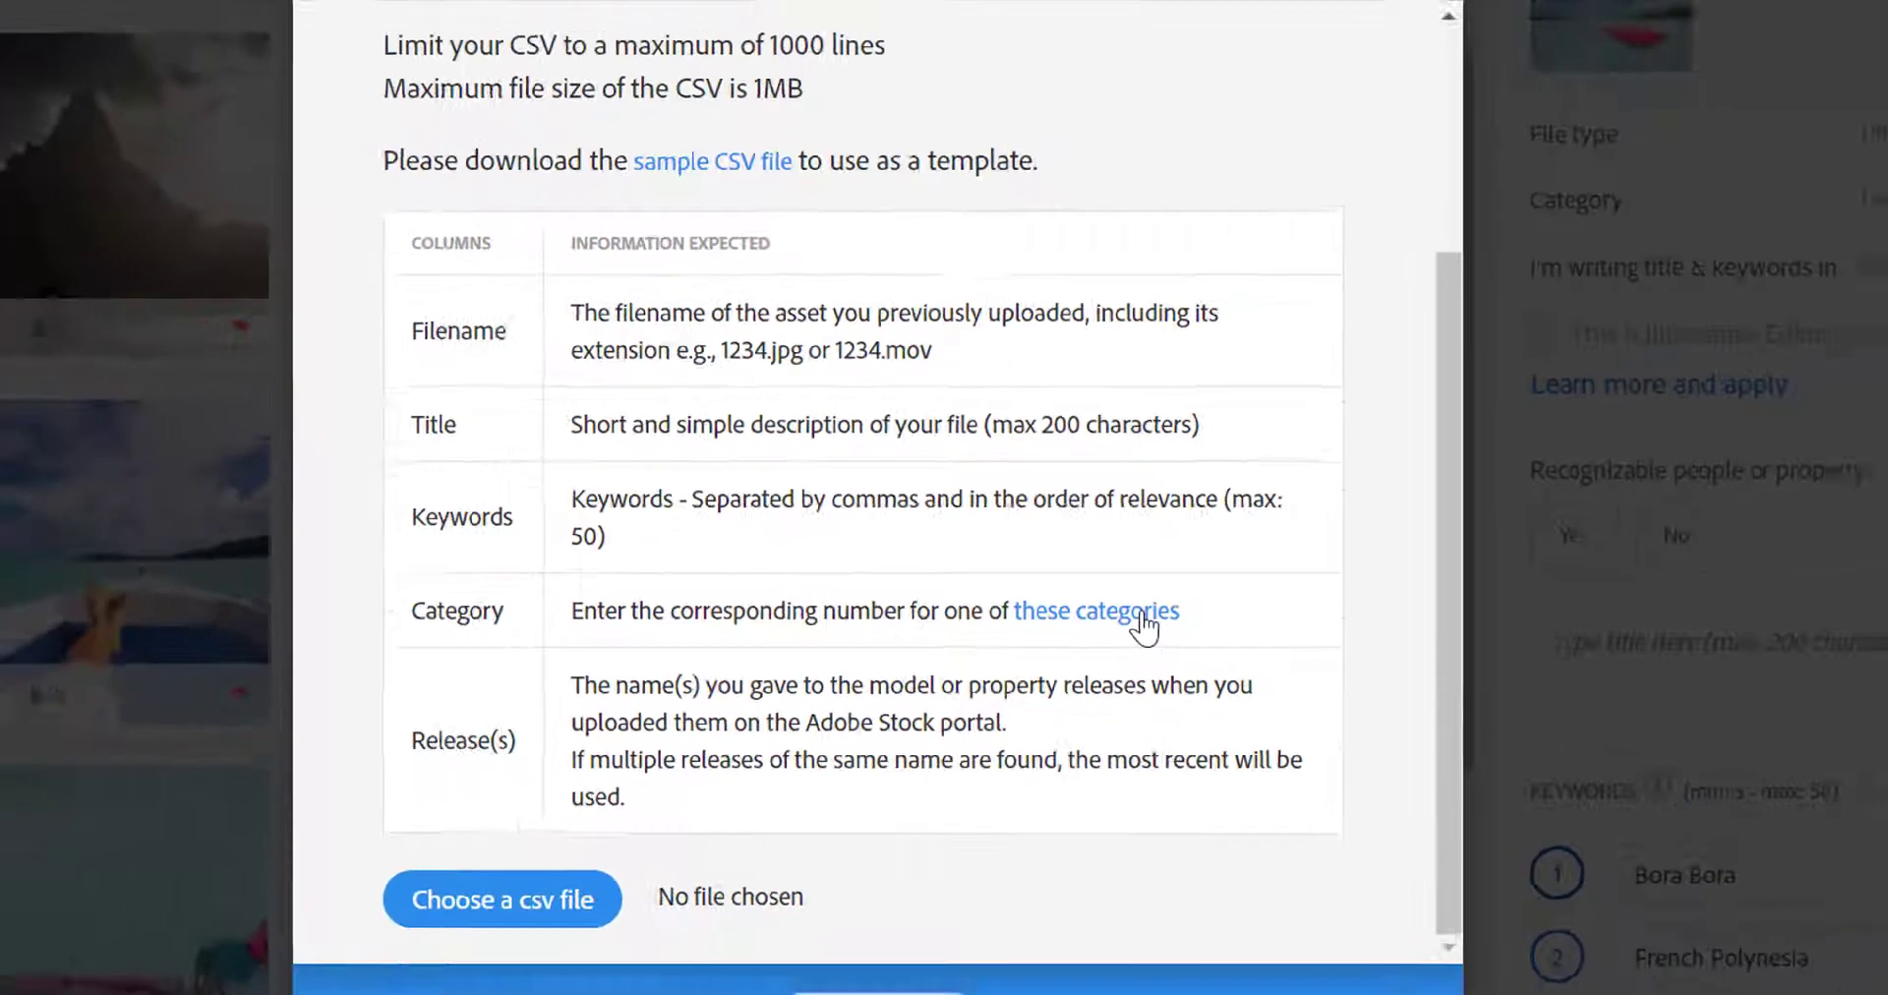
pyautogui.click(1179, 634)
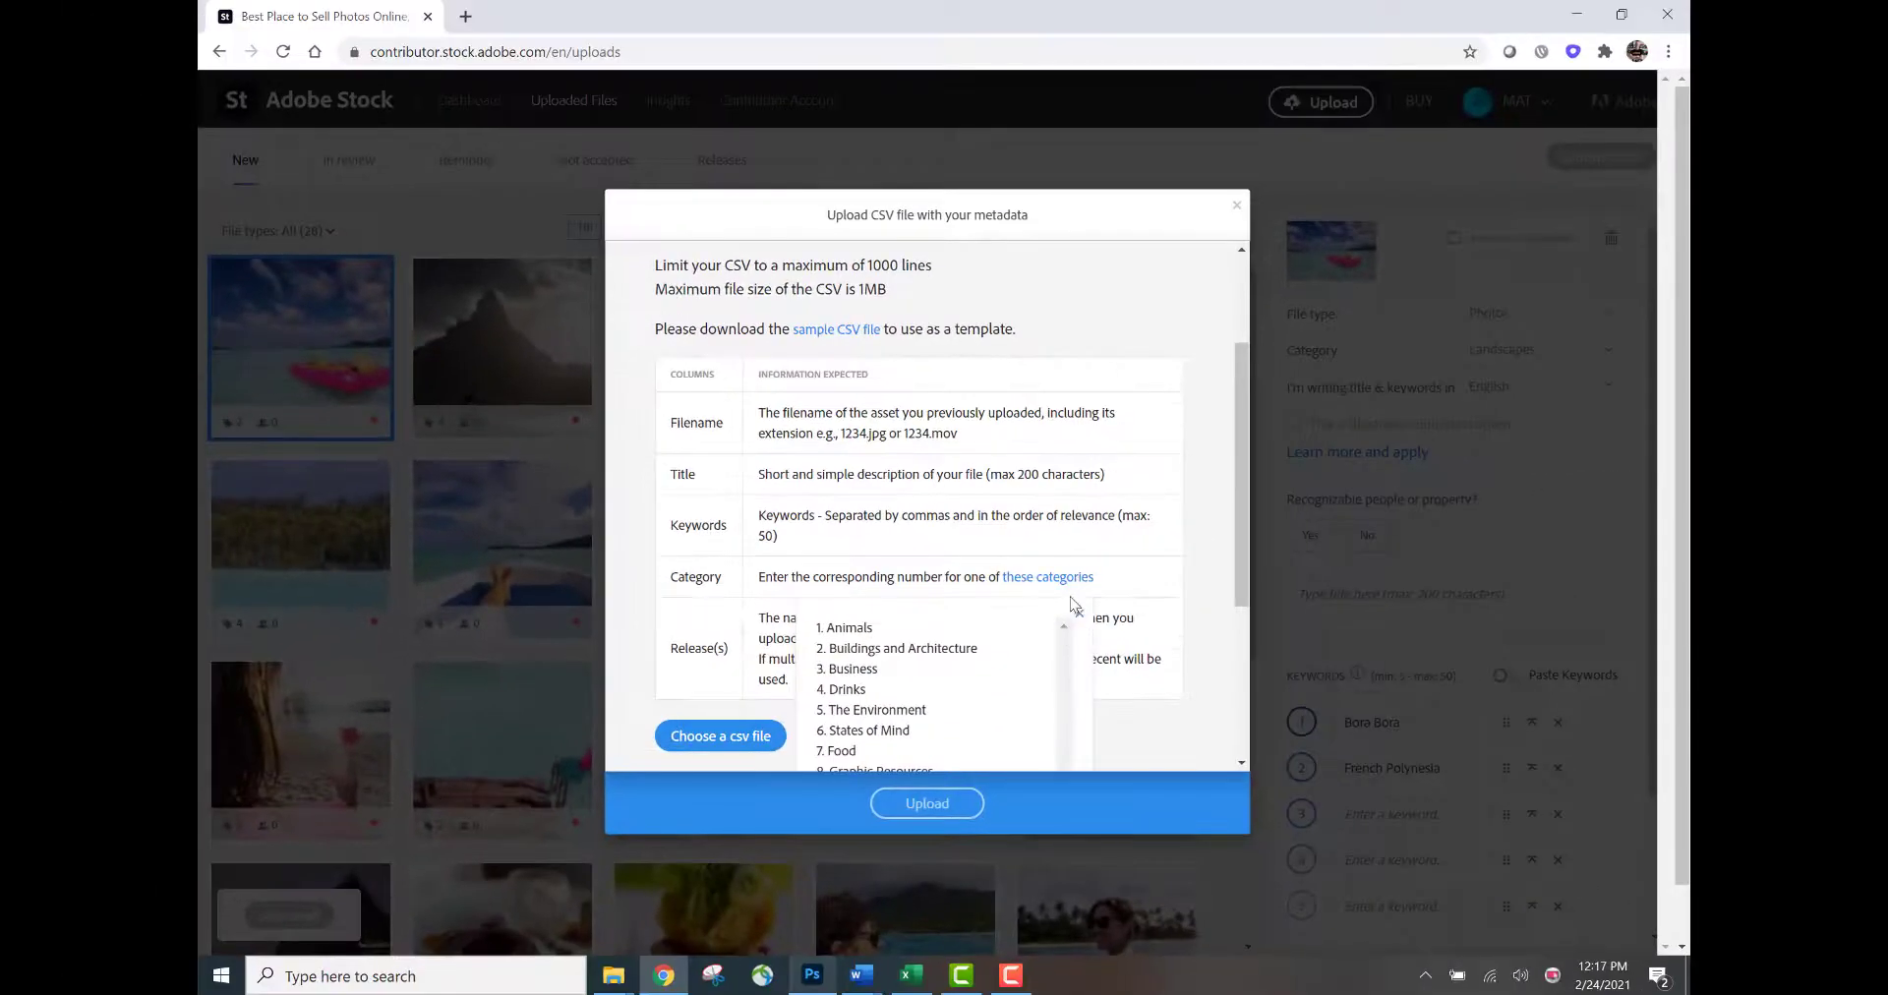
pyautogui.scroll(-3, 1062, 543)
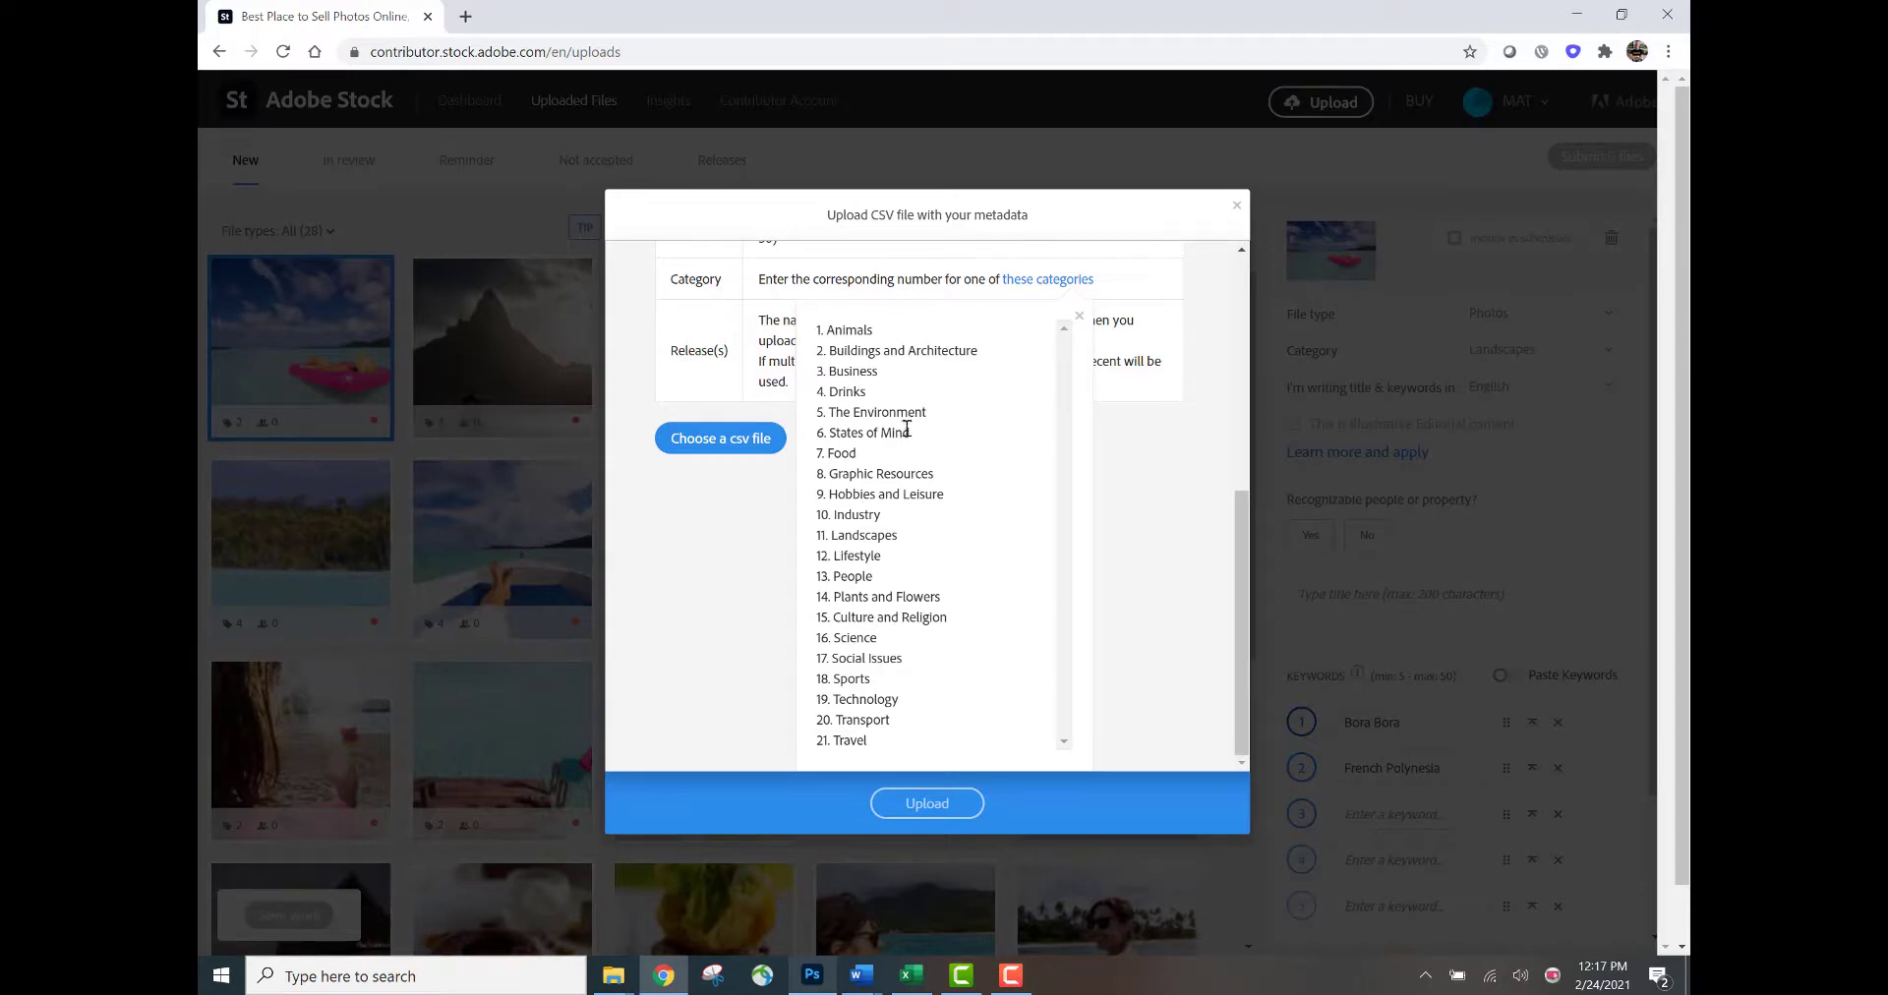
pyautogui.click(1236, 206)
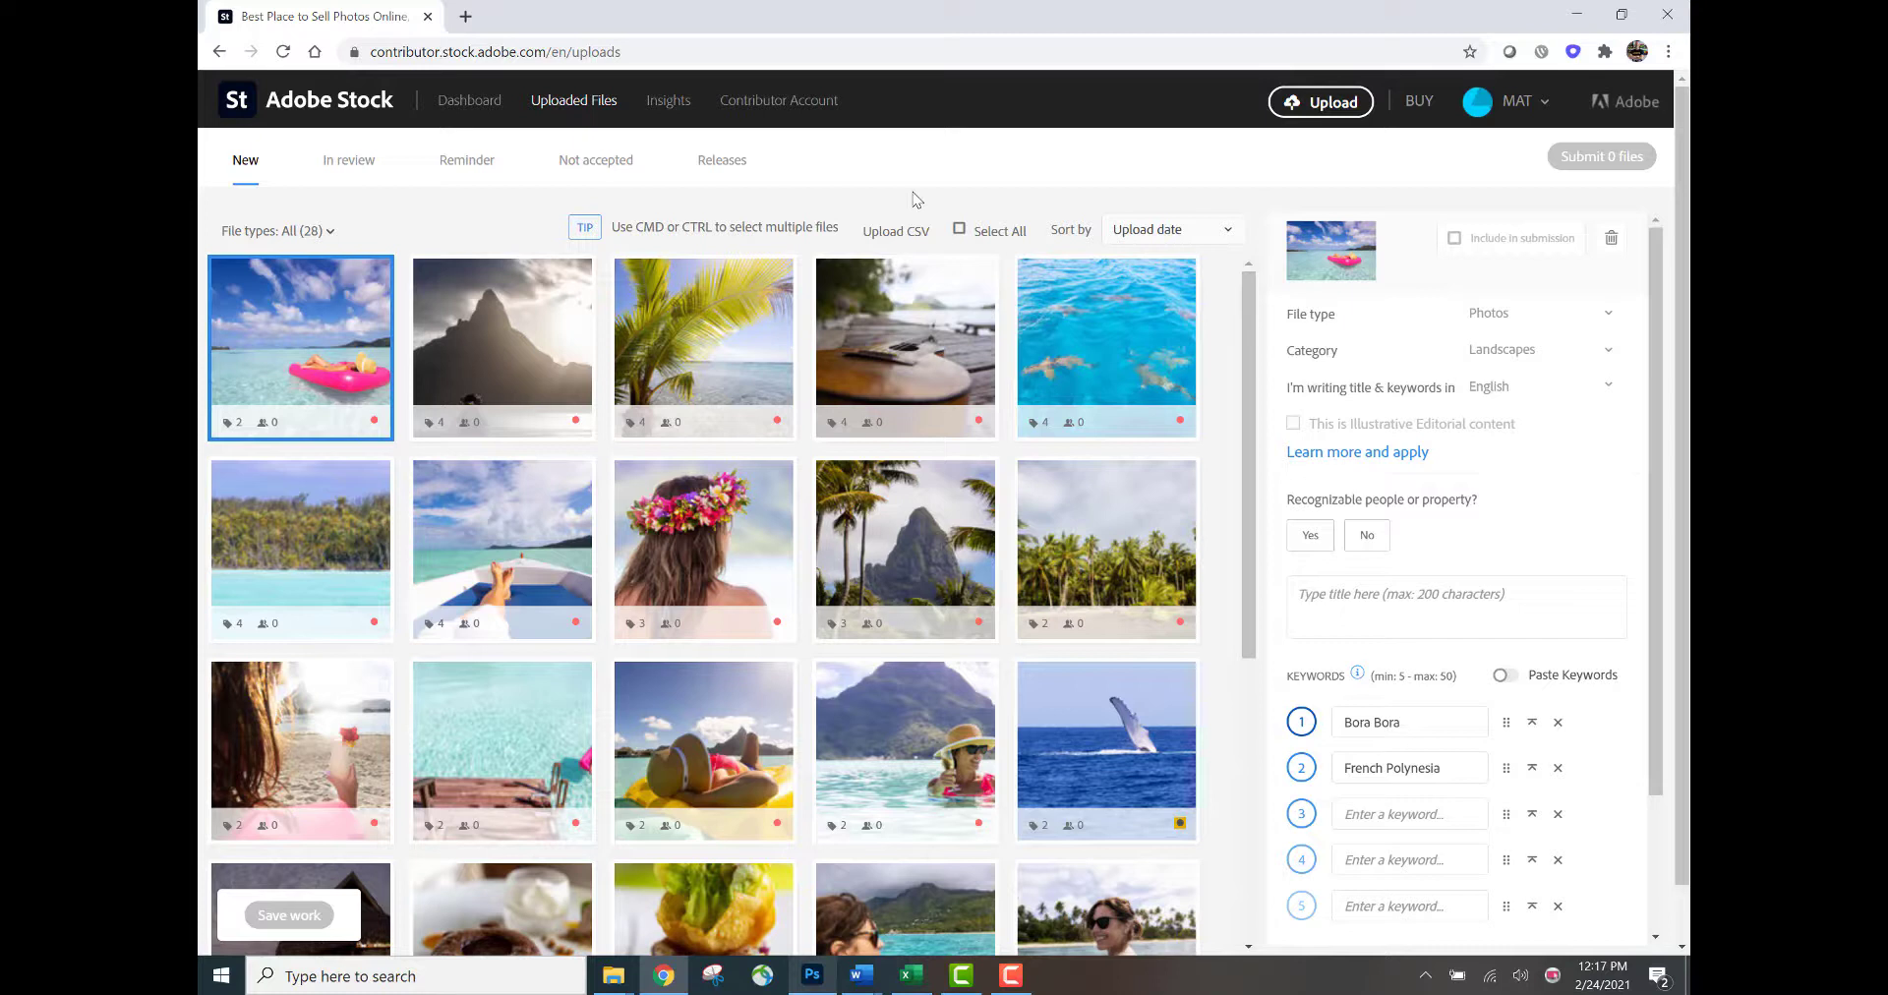
# Scroll the photo's detail panel down to check its File ID and file name.
pyautogui.moveTo(266, 332)
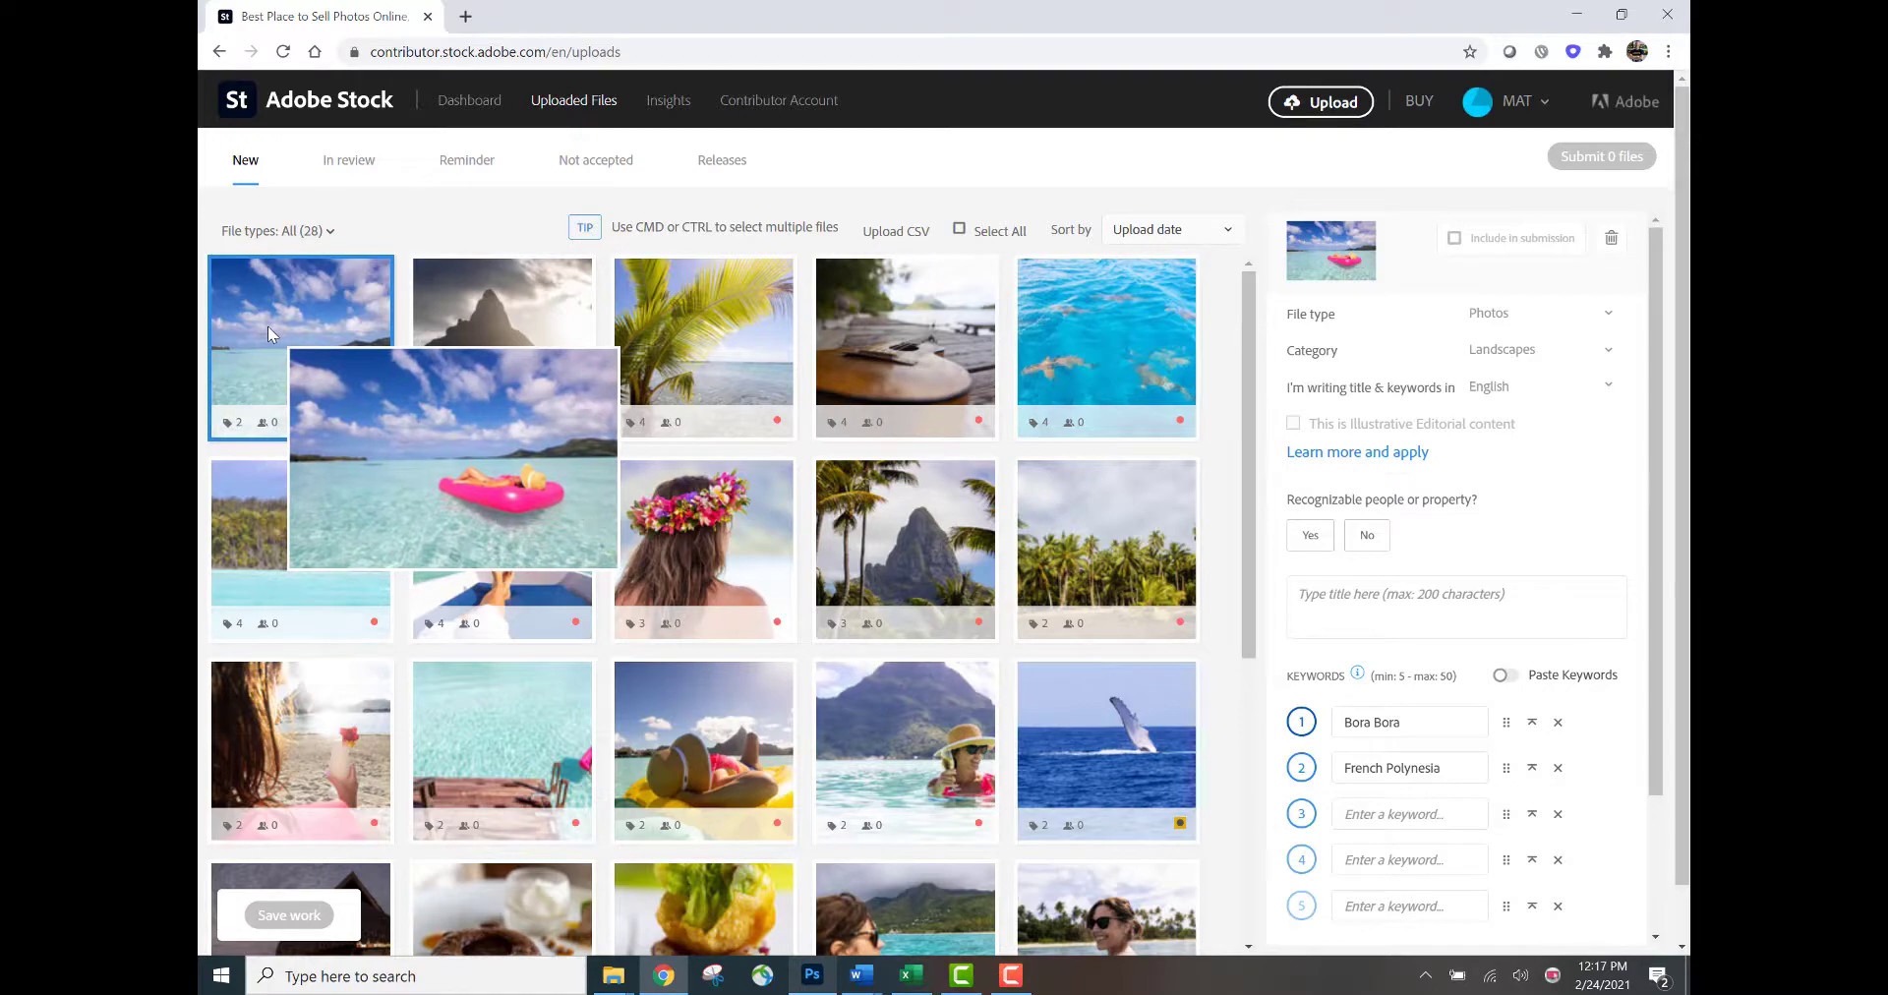
pyautogui.scroll(-2, 1531, 610)
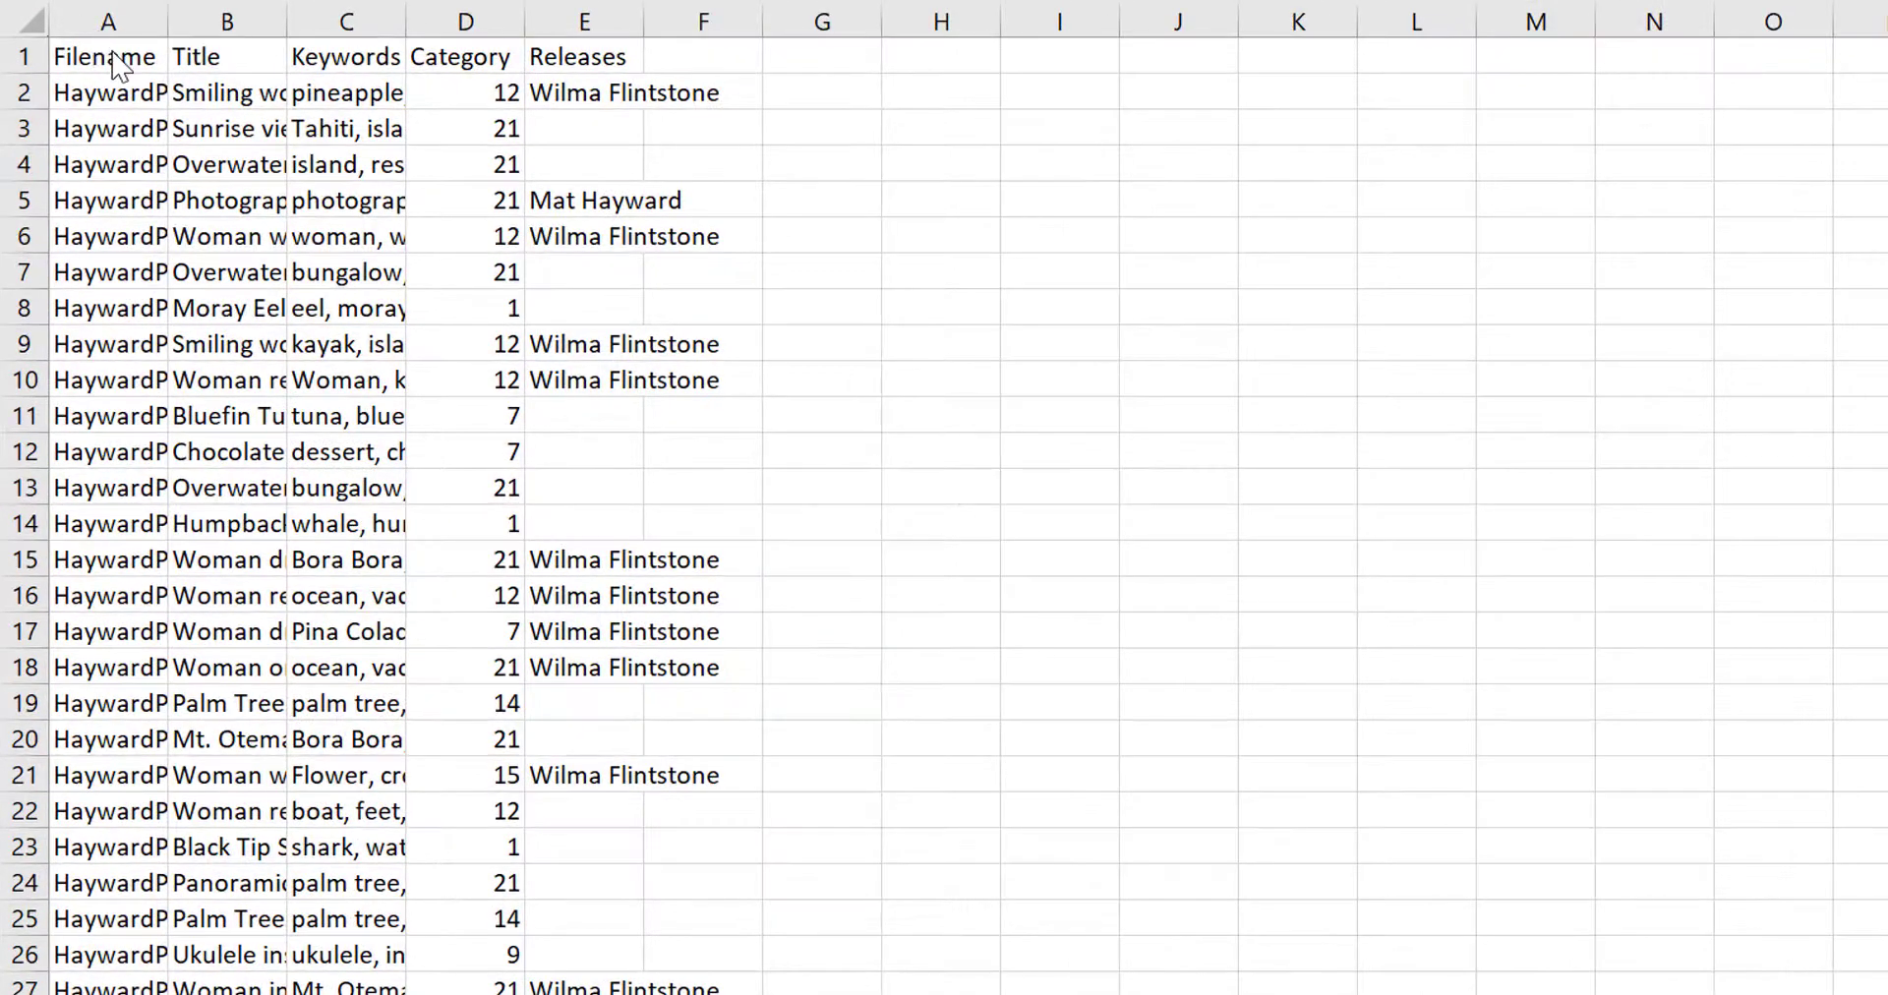
# AutoFit Excel columns A, B, C and E so filenames, titles, keywords and release names show fully.
pyautogui.click(128, 44)
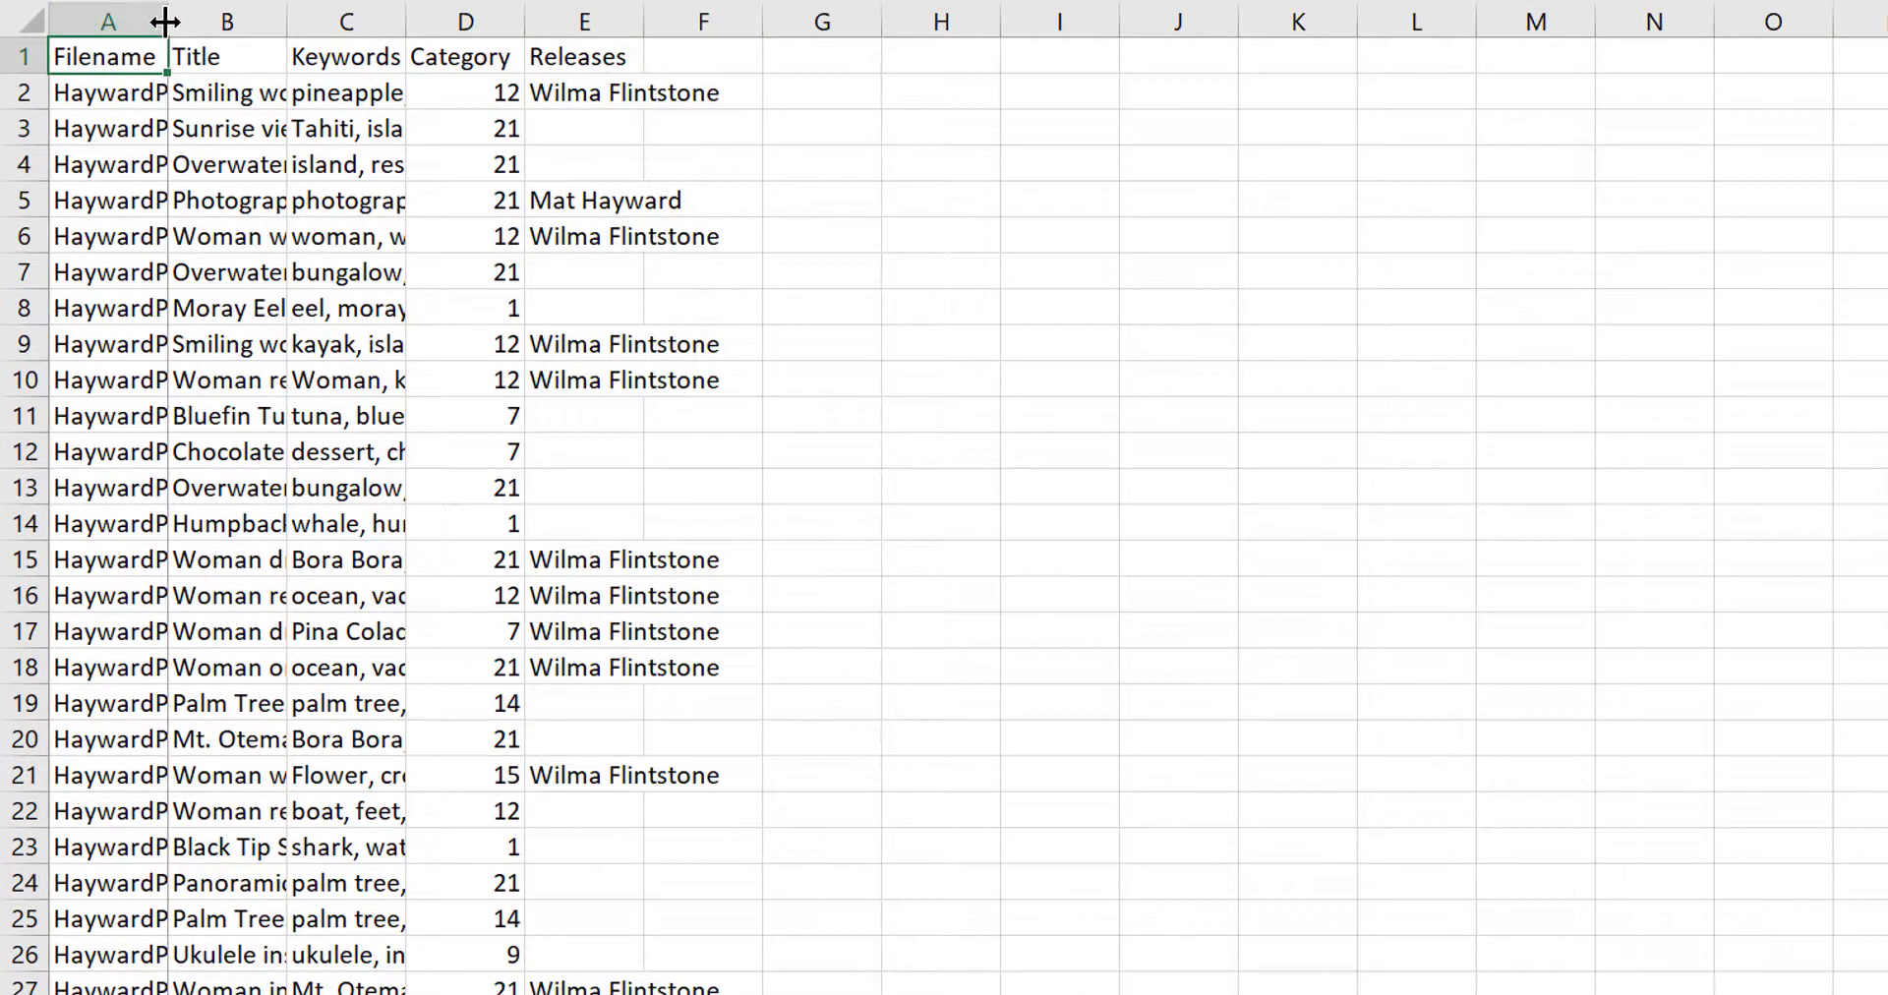
pyautogui.doubleClick(158, 19)
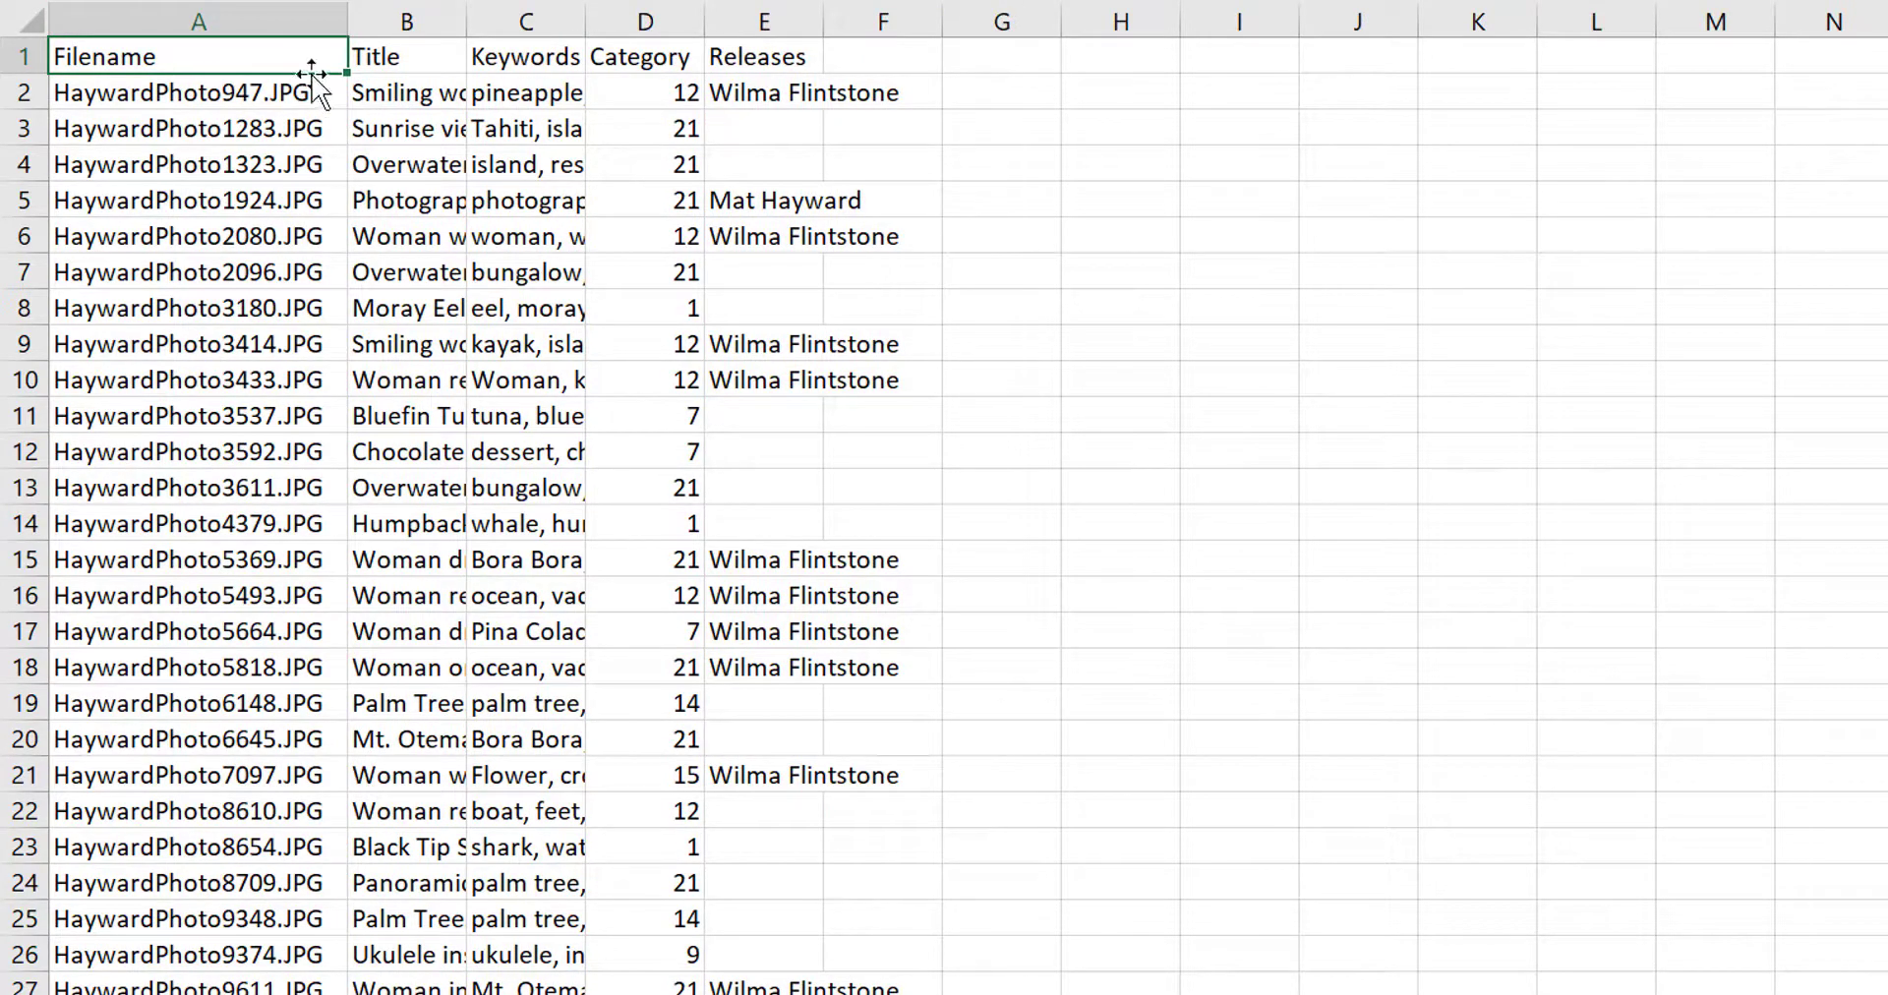
pyautogui.click(398, 14)
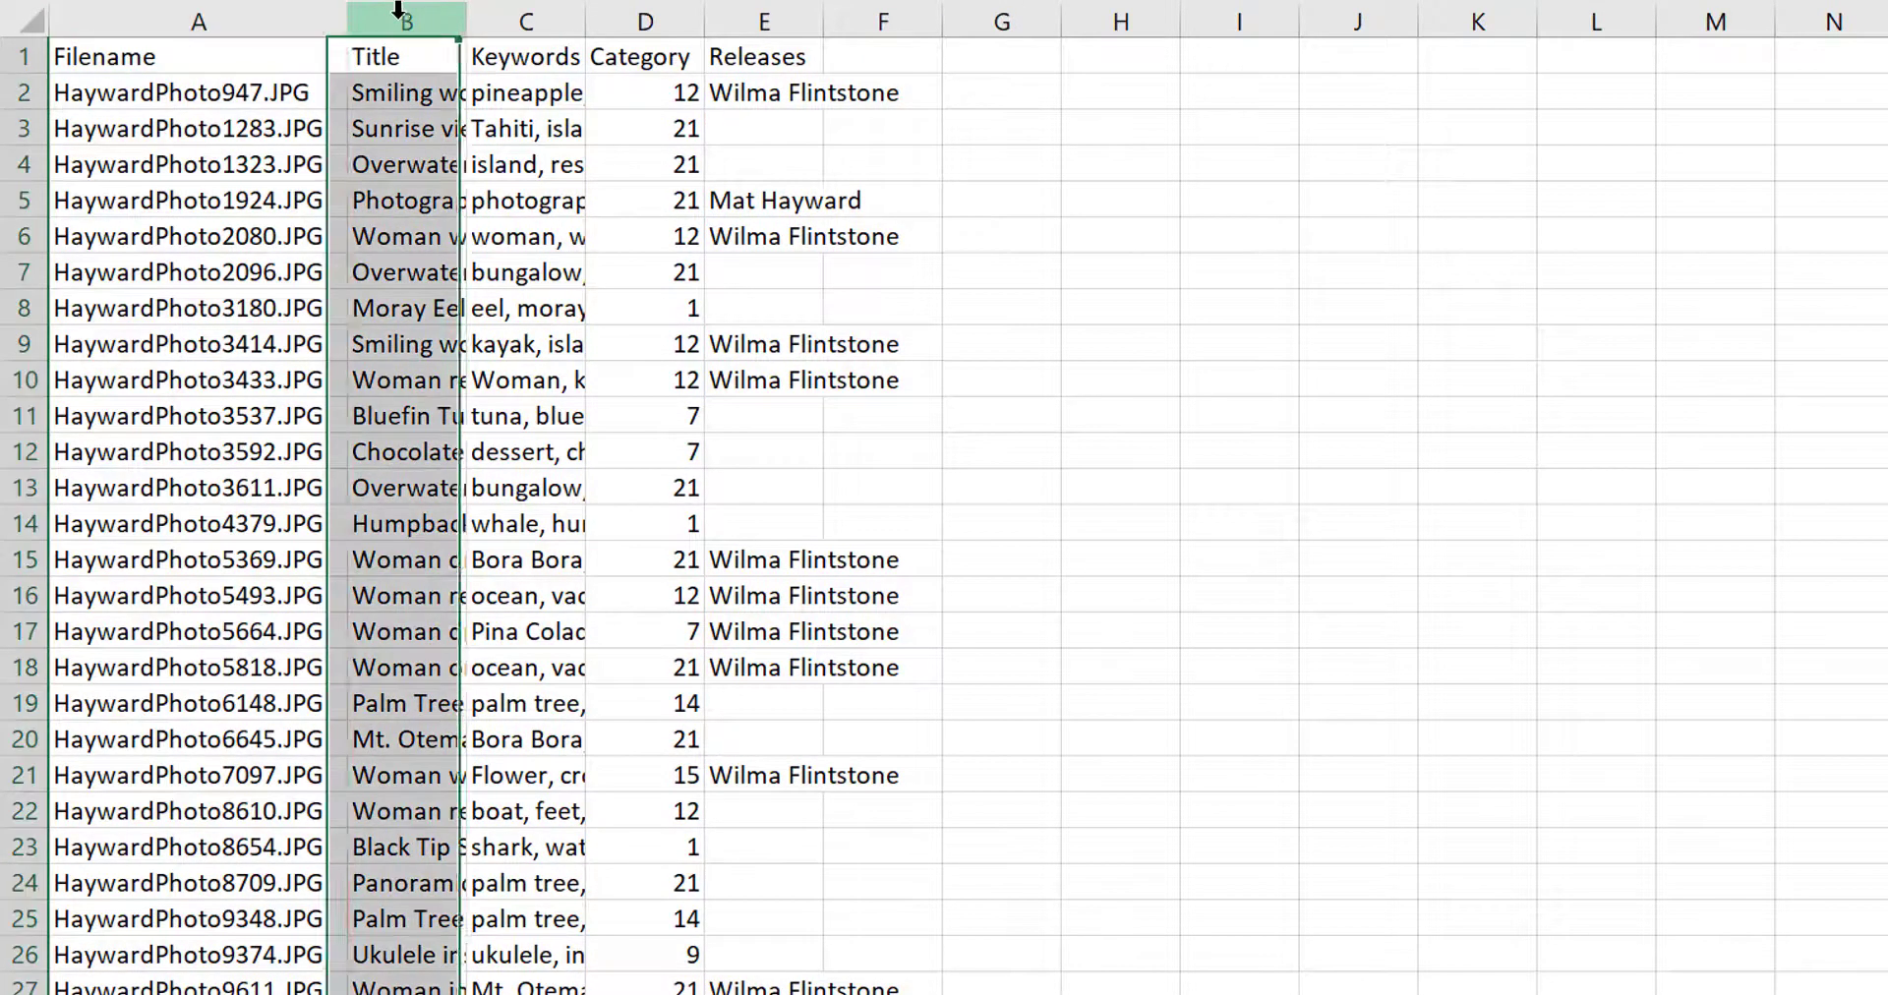
pyautogui.doubleClick(459, 19)
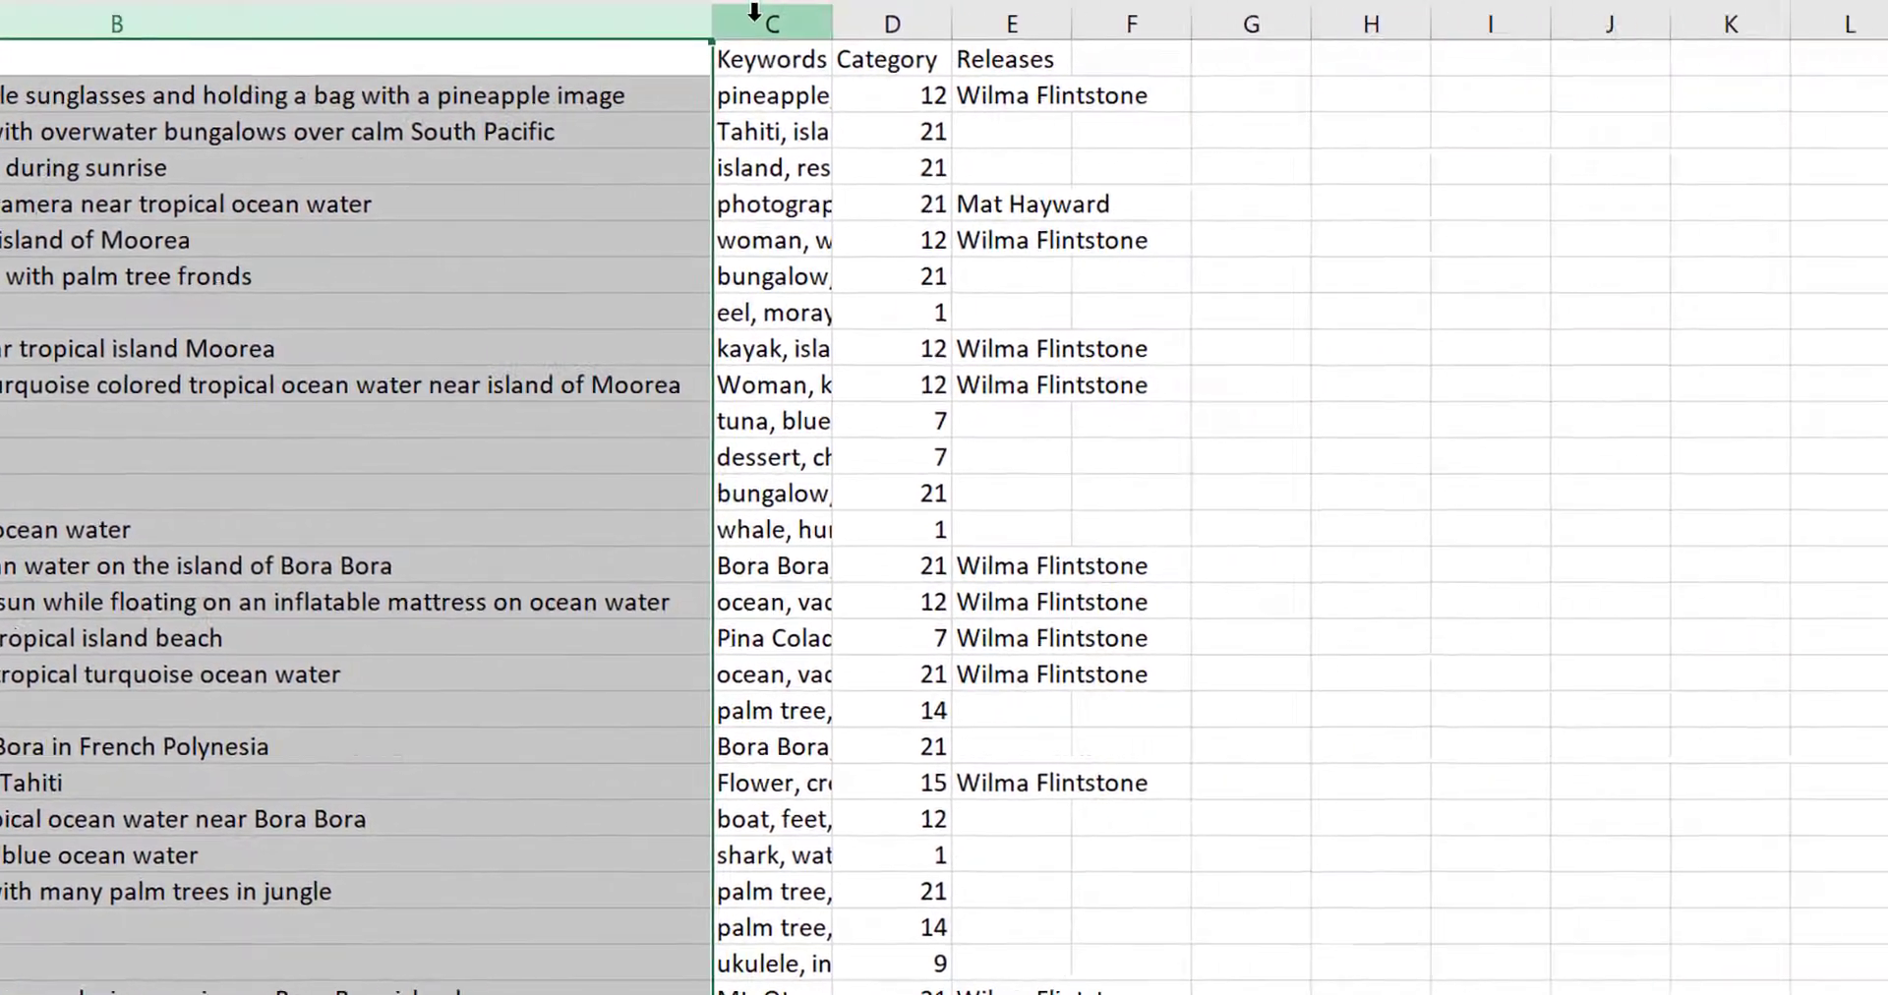
pyautogui.click(754, 12)
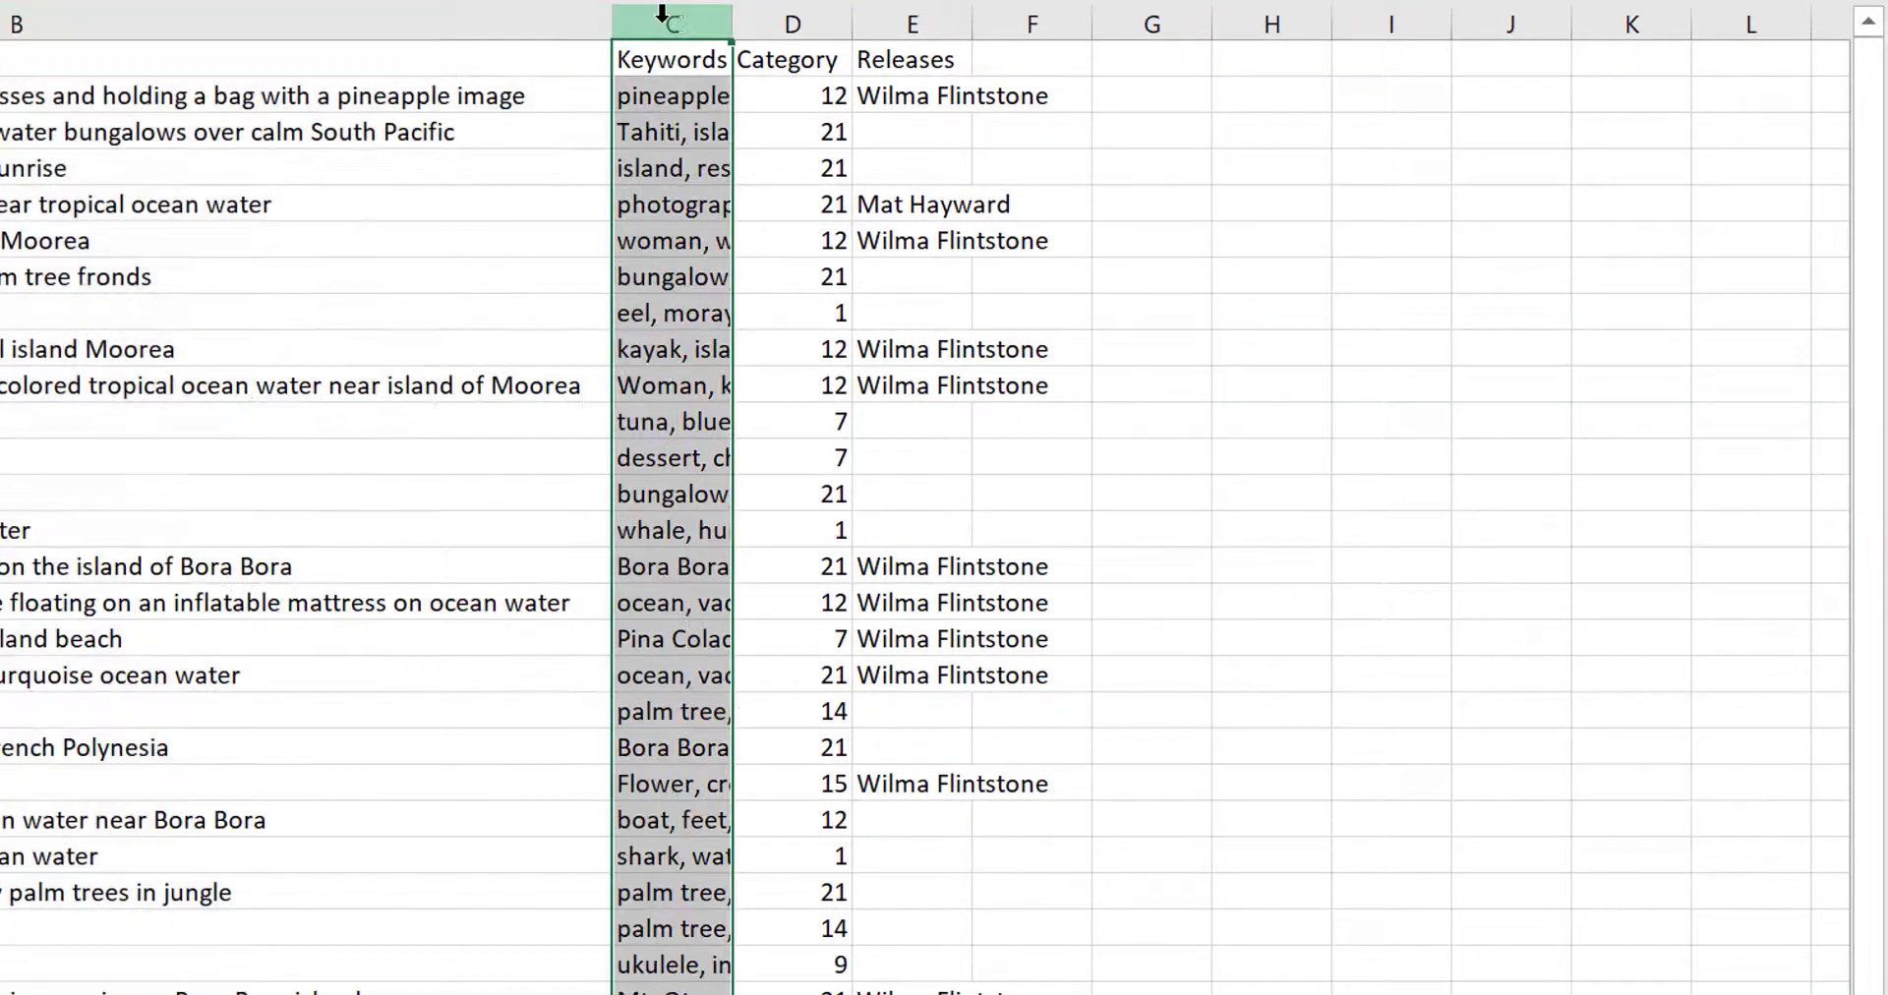
pyautogui.doubleClick(734, 17)
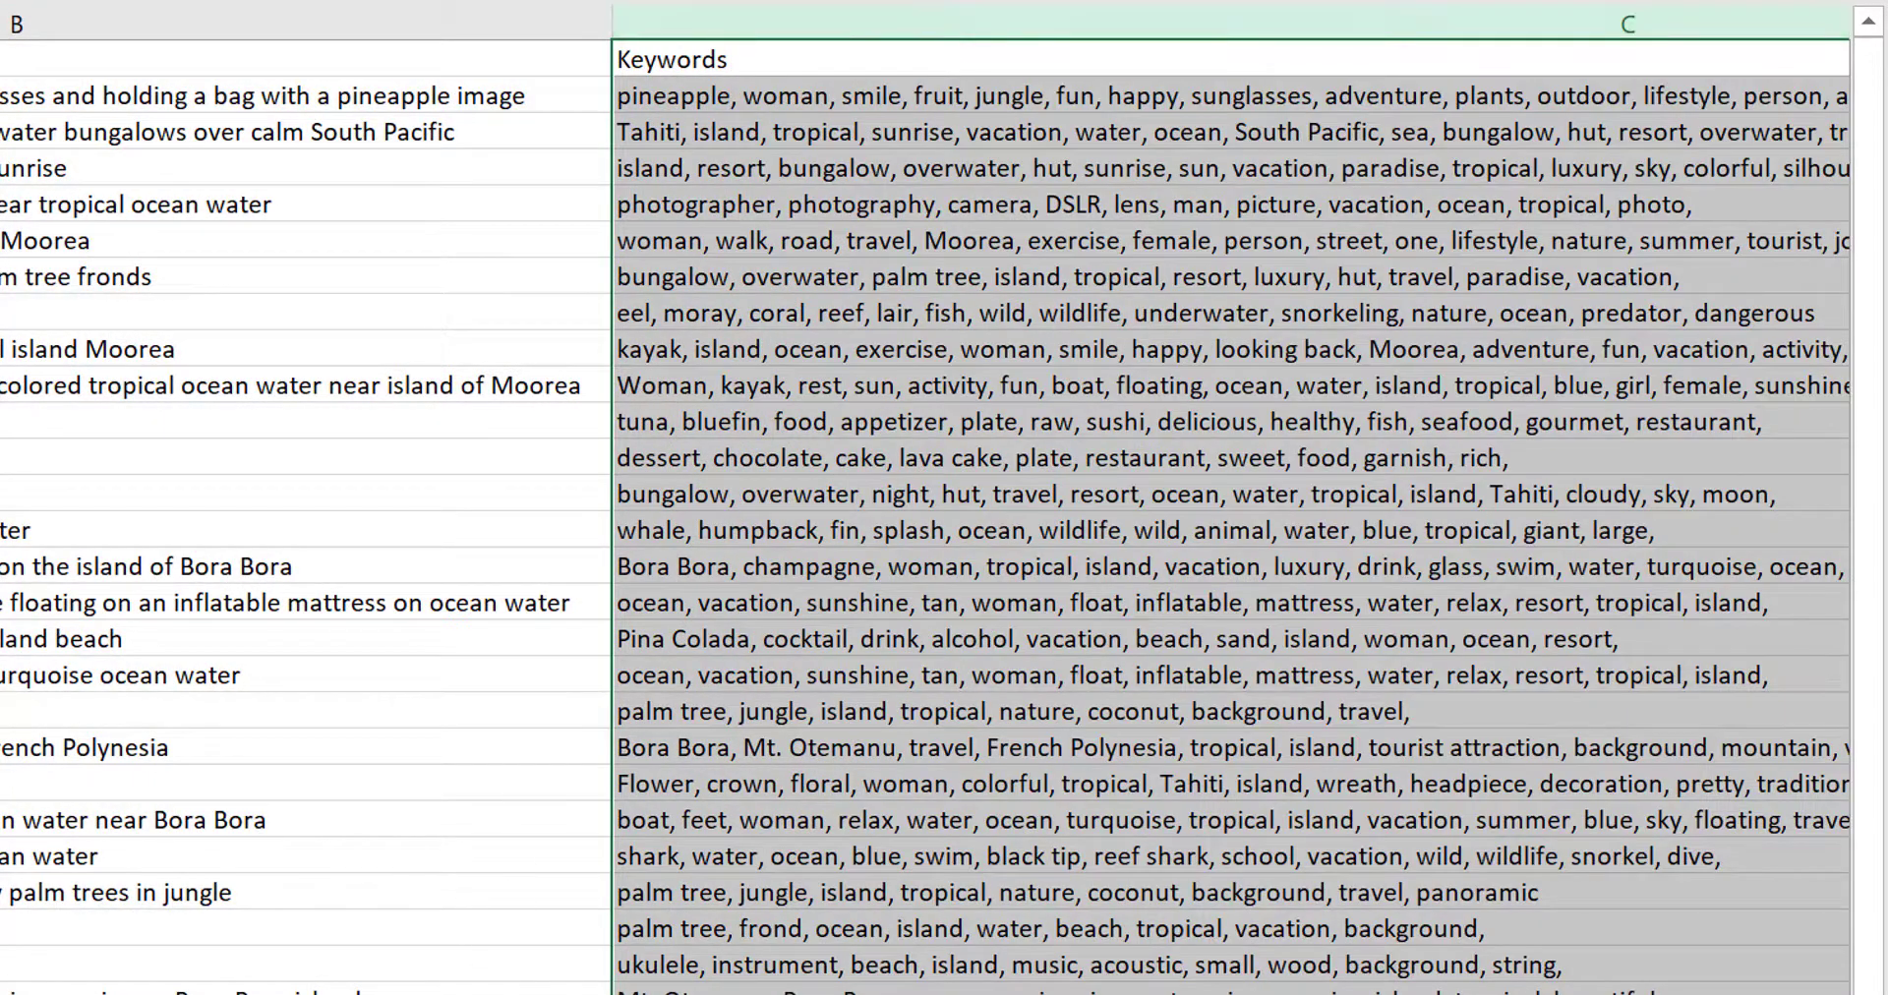
pyautogui.hscroll(5, 924, 492)
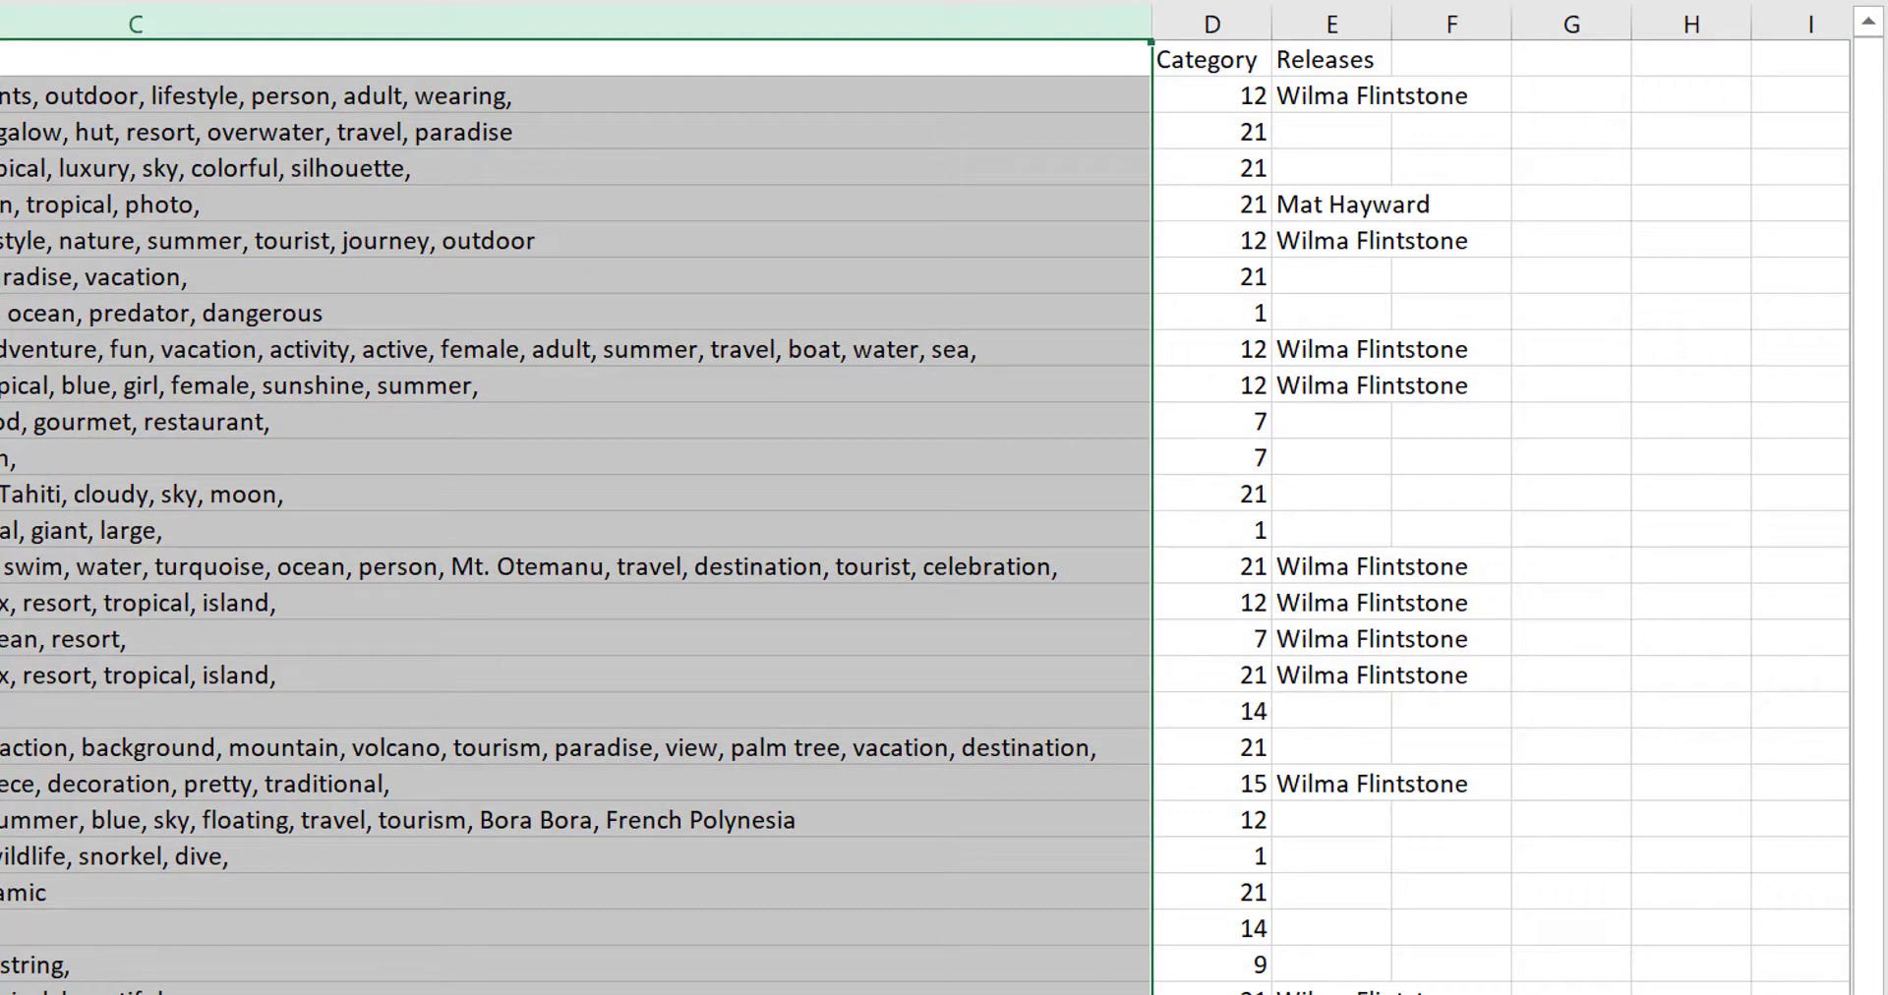
pyautogui.click(1197, 22)
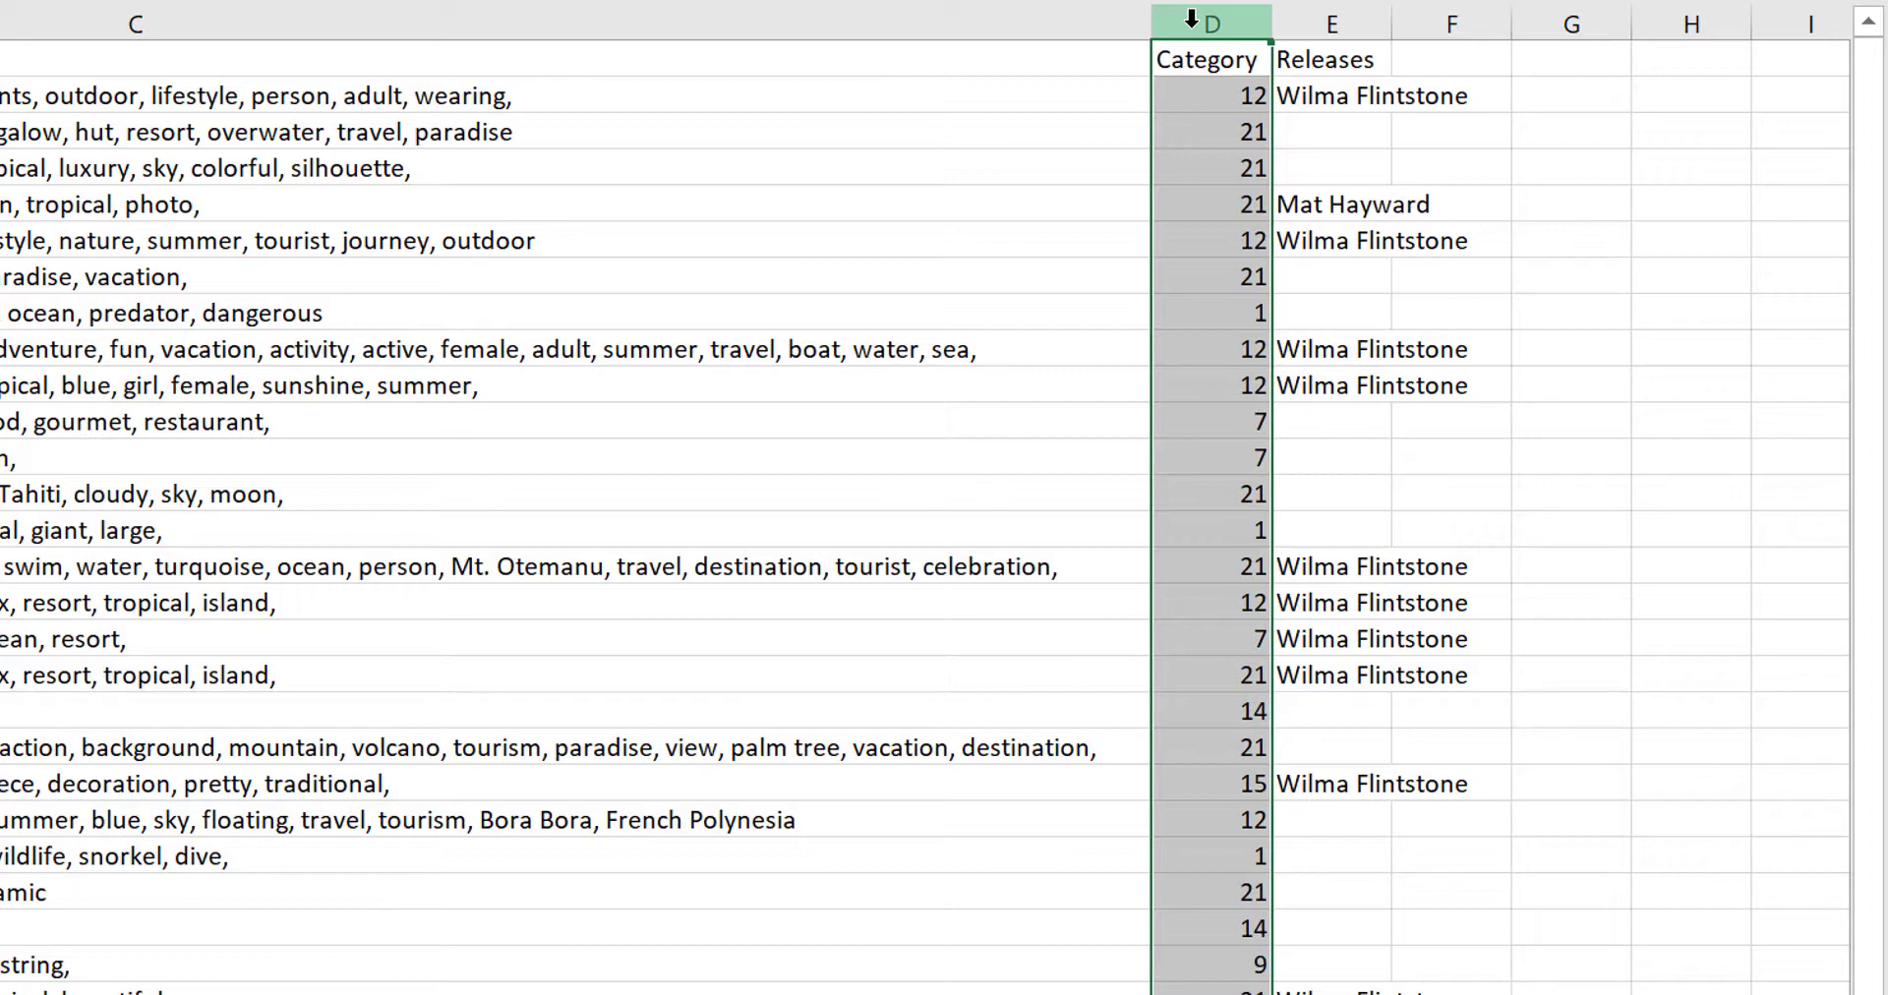
pyautogui.click(1340, 8)
pyautogui.doubleClick(1392, 15)
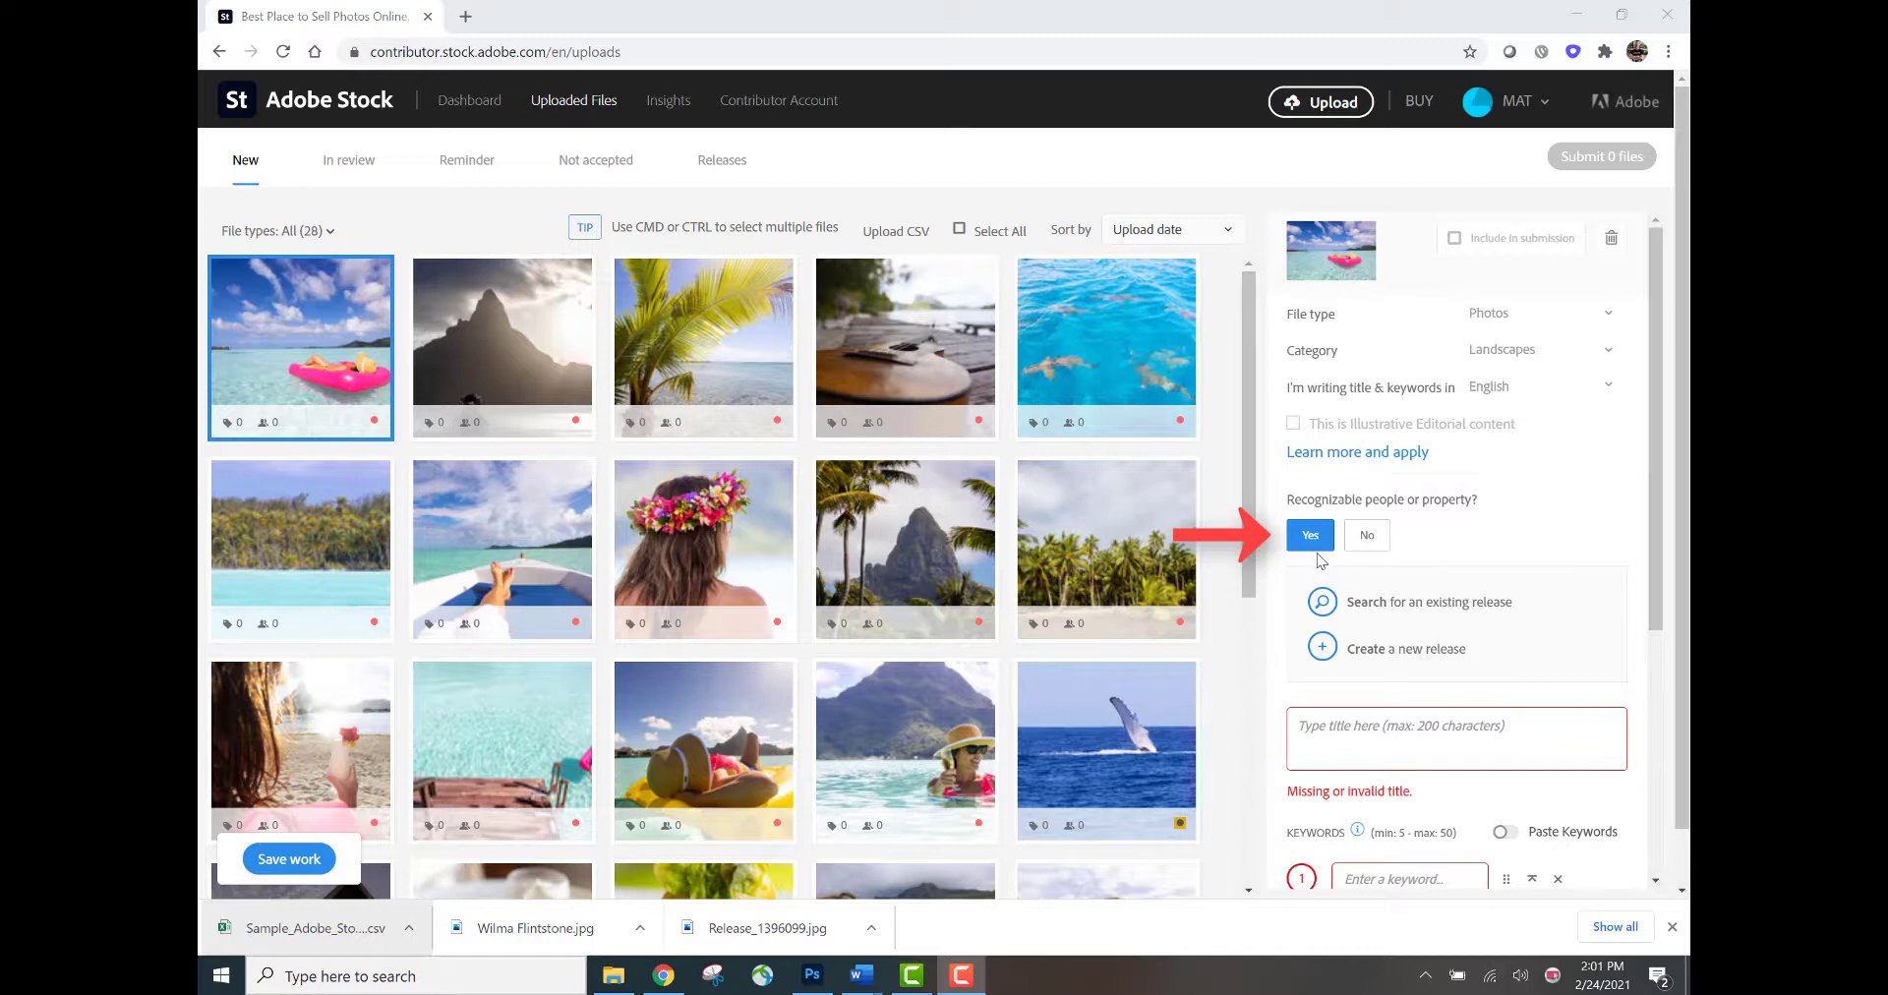
pyautogui.click(1422, 607)
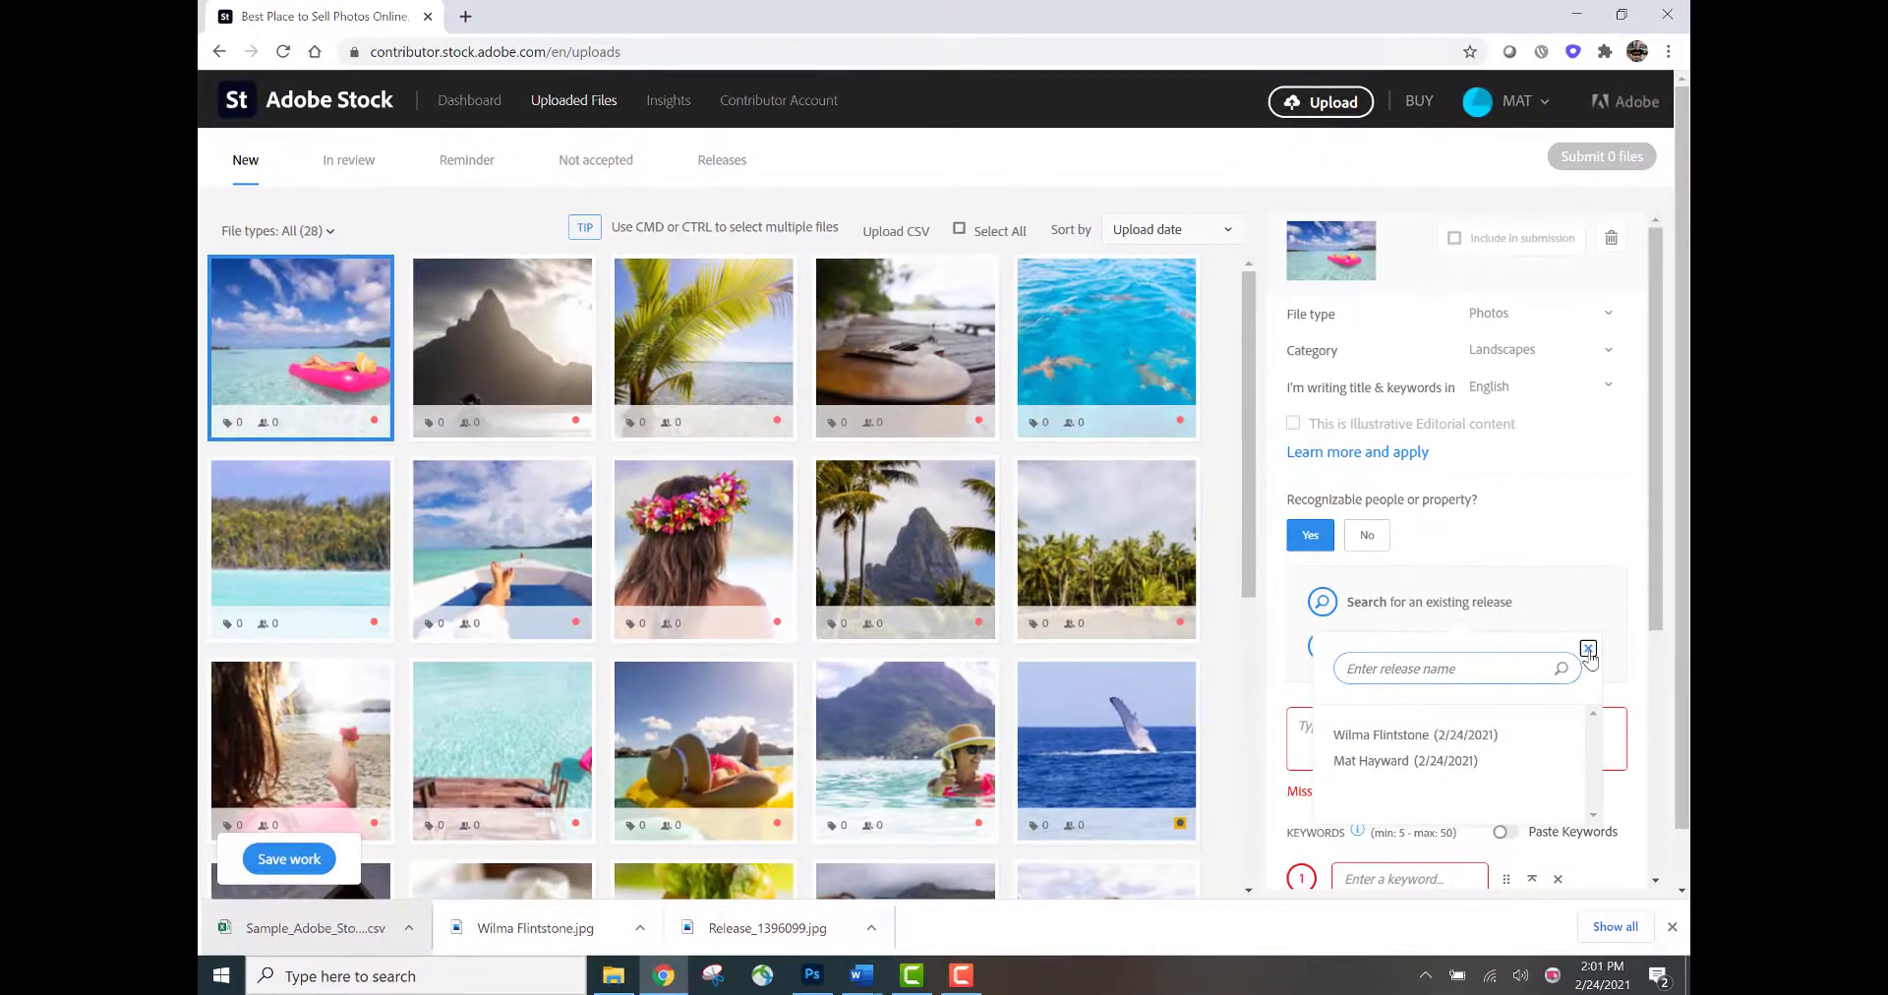
pyautogui.click(1755, 623)
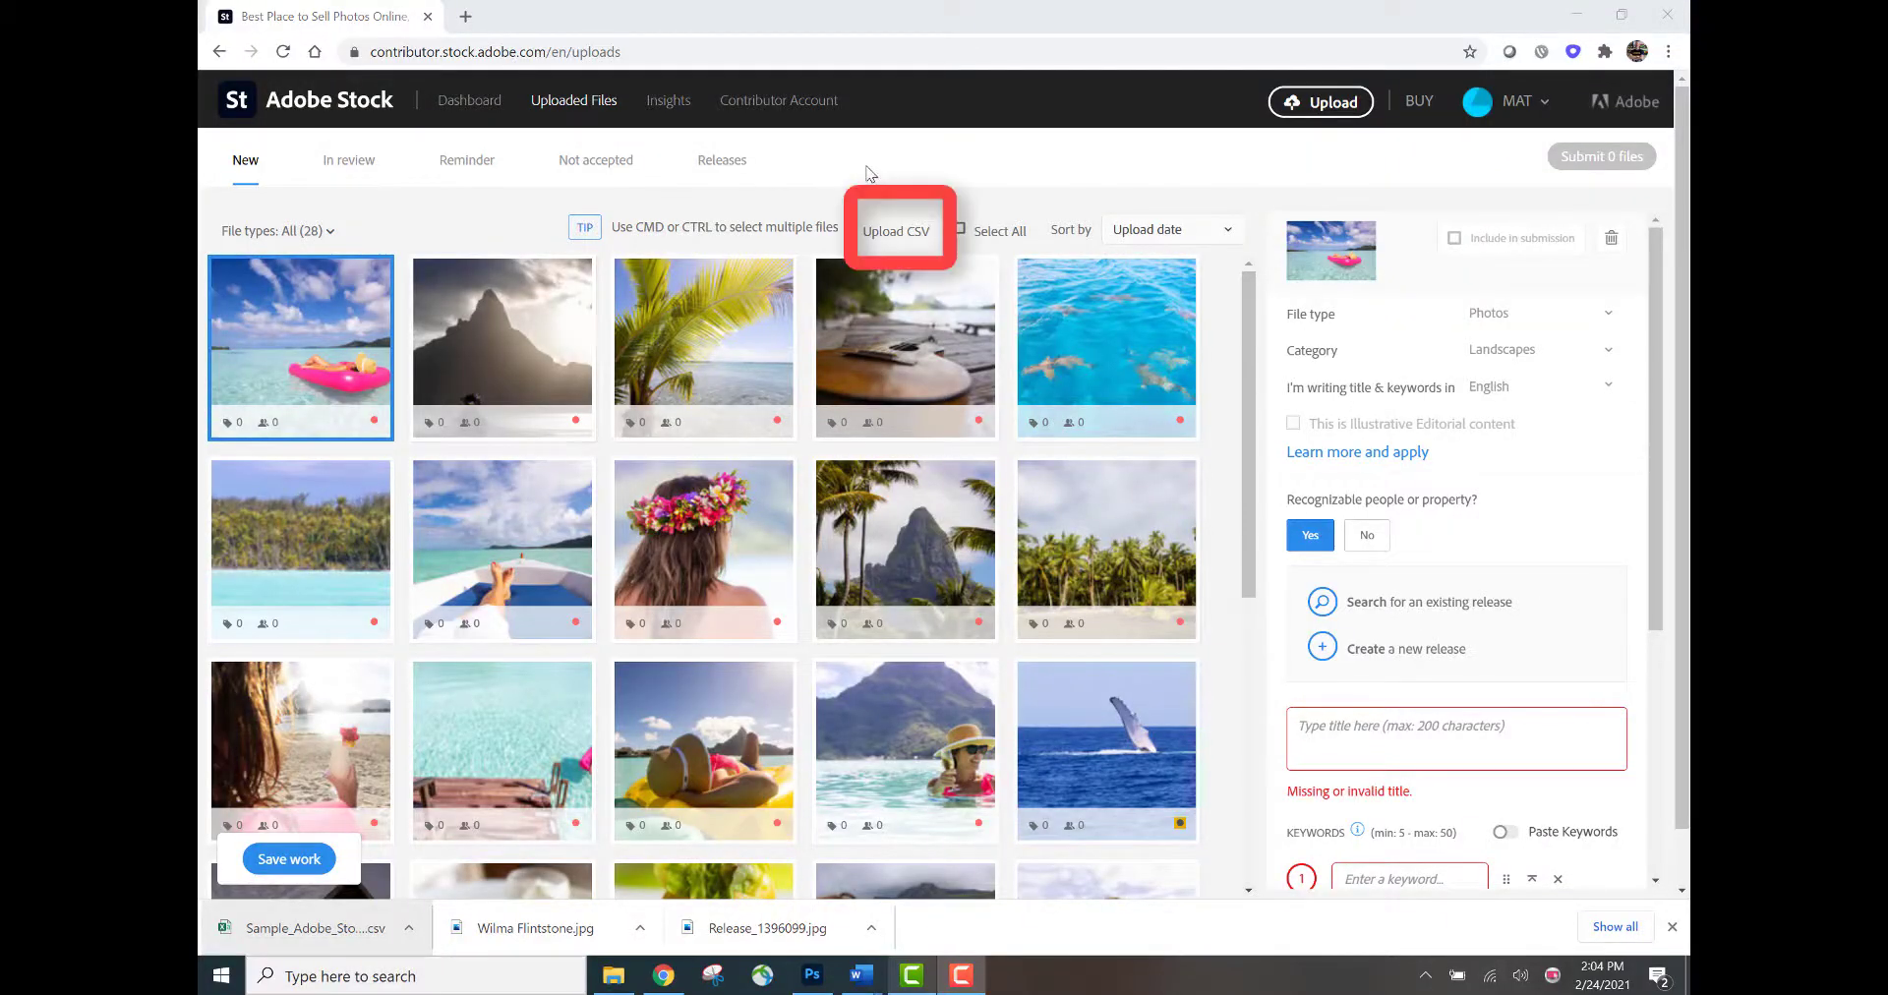
# Upload the 'CSV demo' metadata file through the Upload CSV window.
pyautogui.click(909, 238)
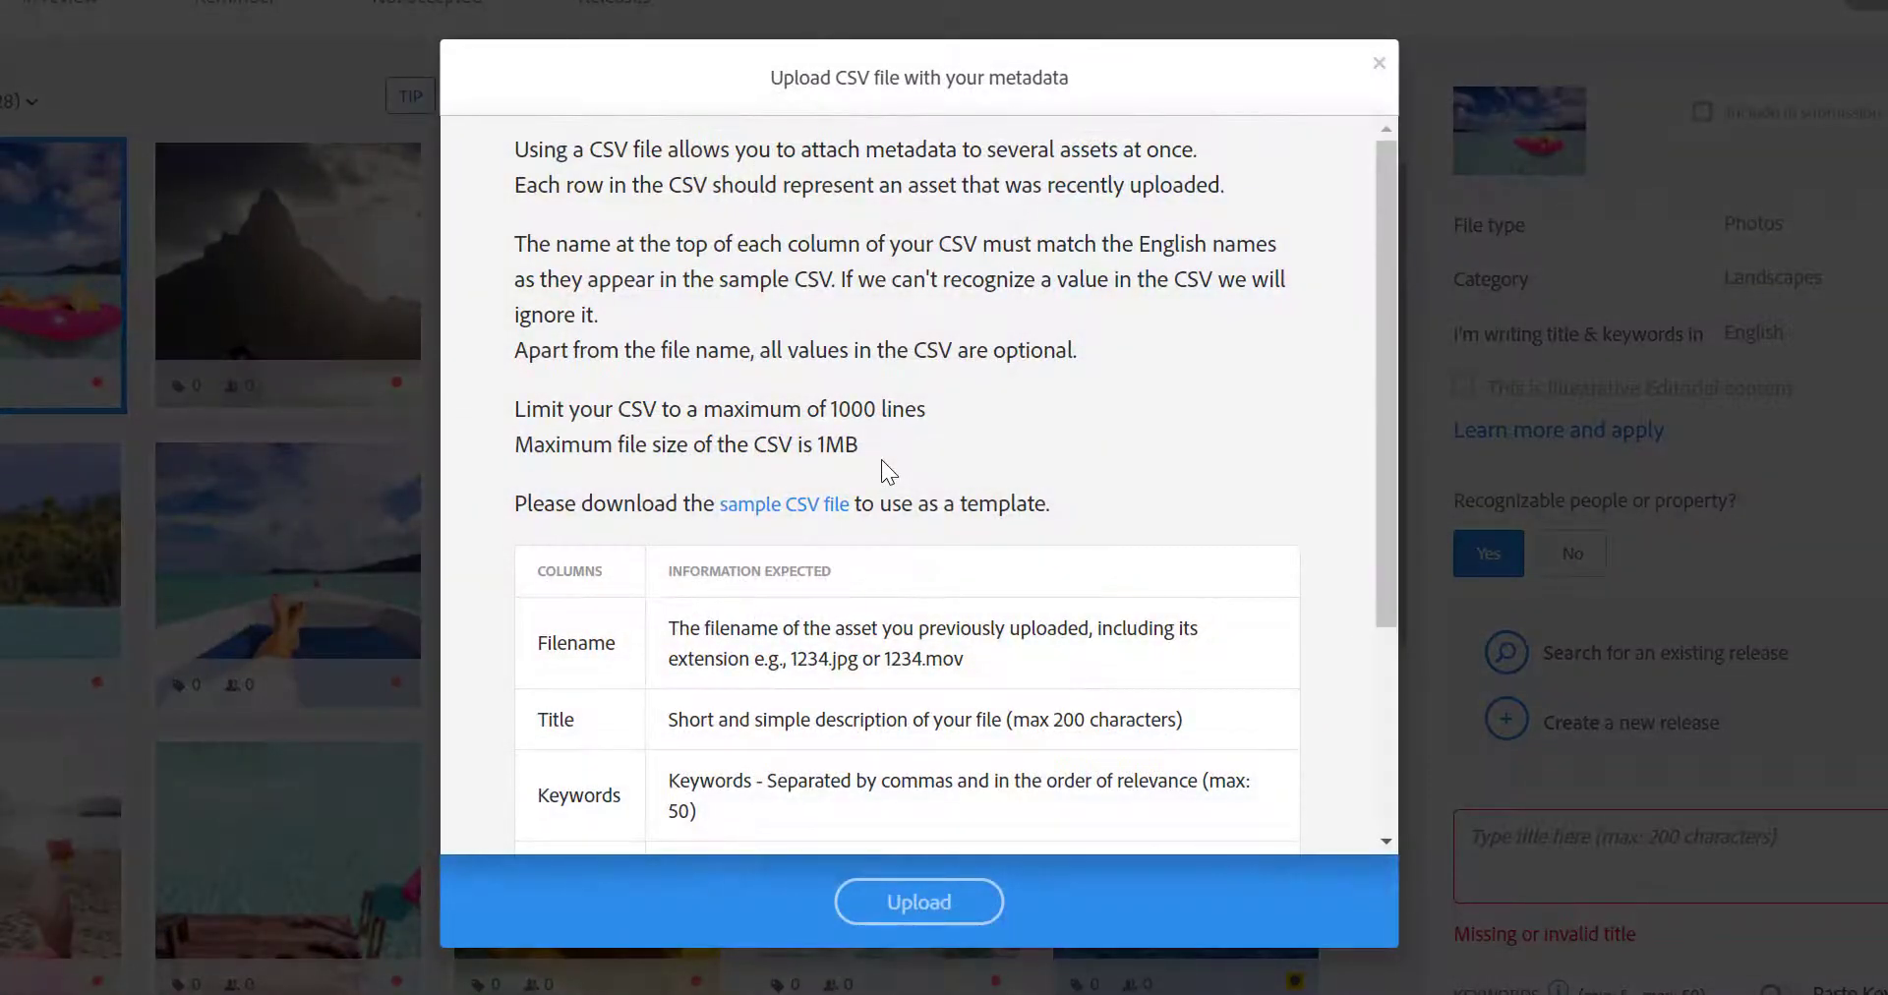
pyautogui.scroll(-2, 882, 458)
pyautogui.scroll(-2, 881, 458)
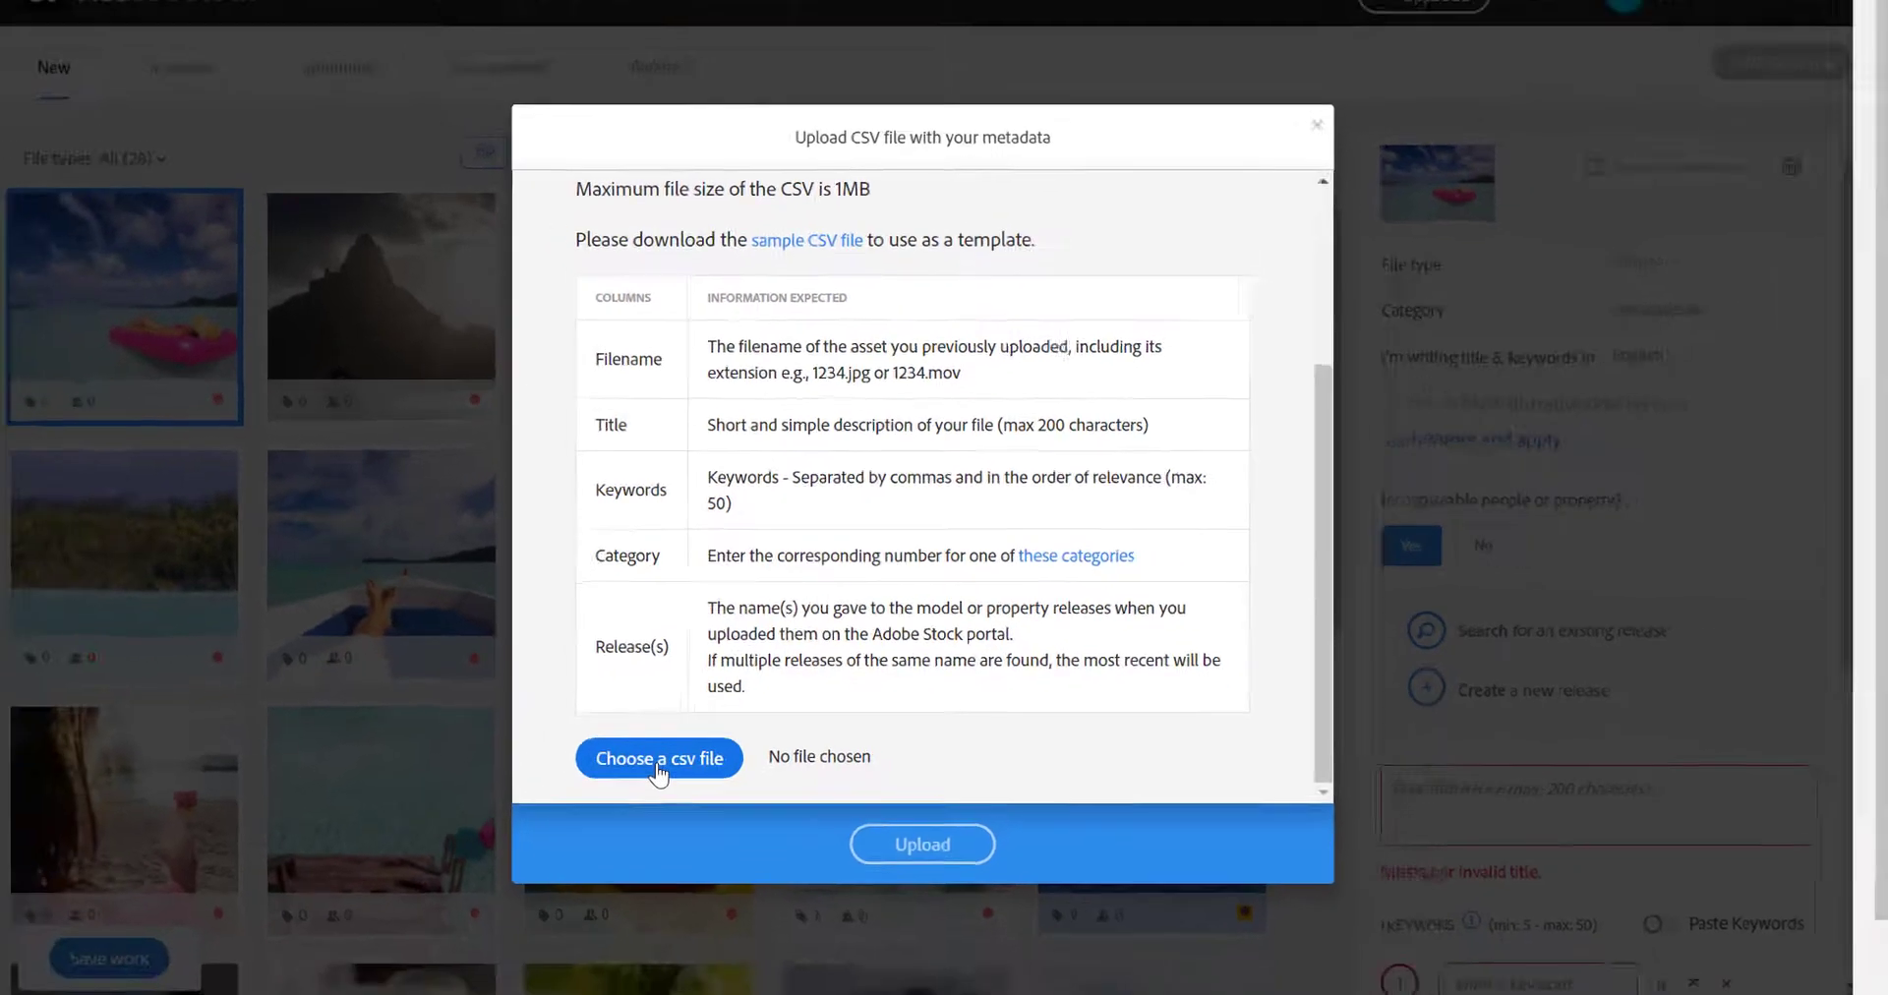
pyautogui.click(609, 801)
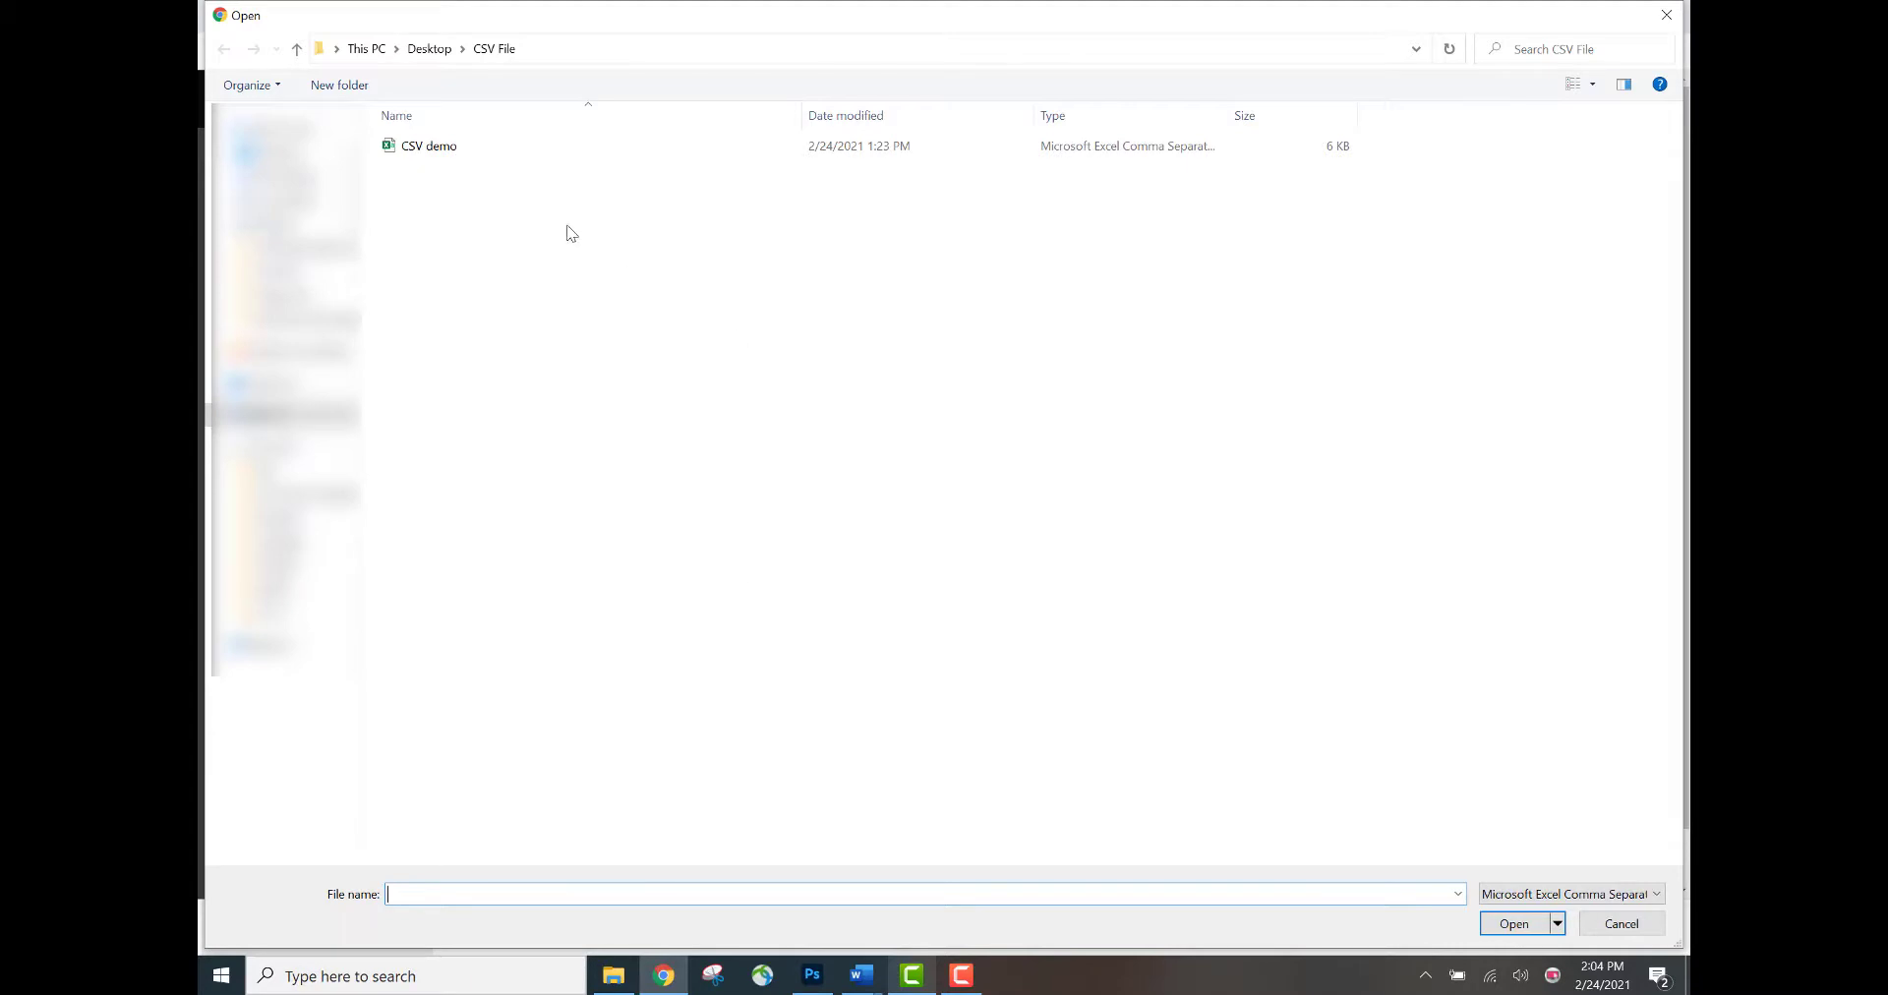
pyautogui.click(423, 157)
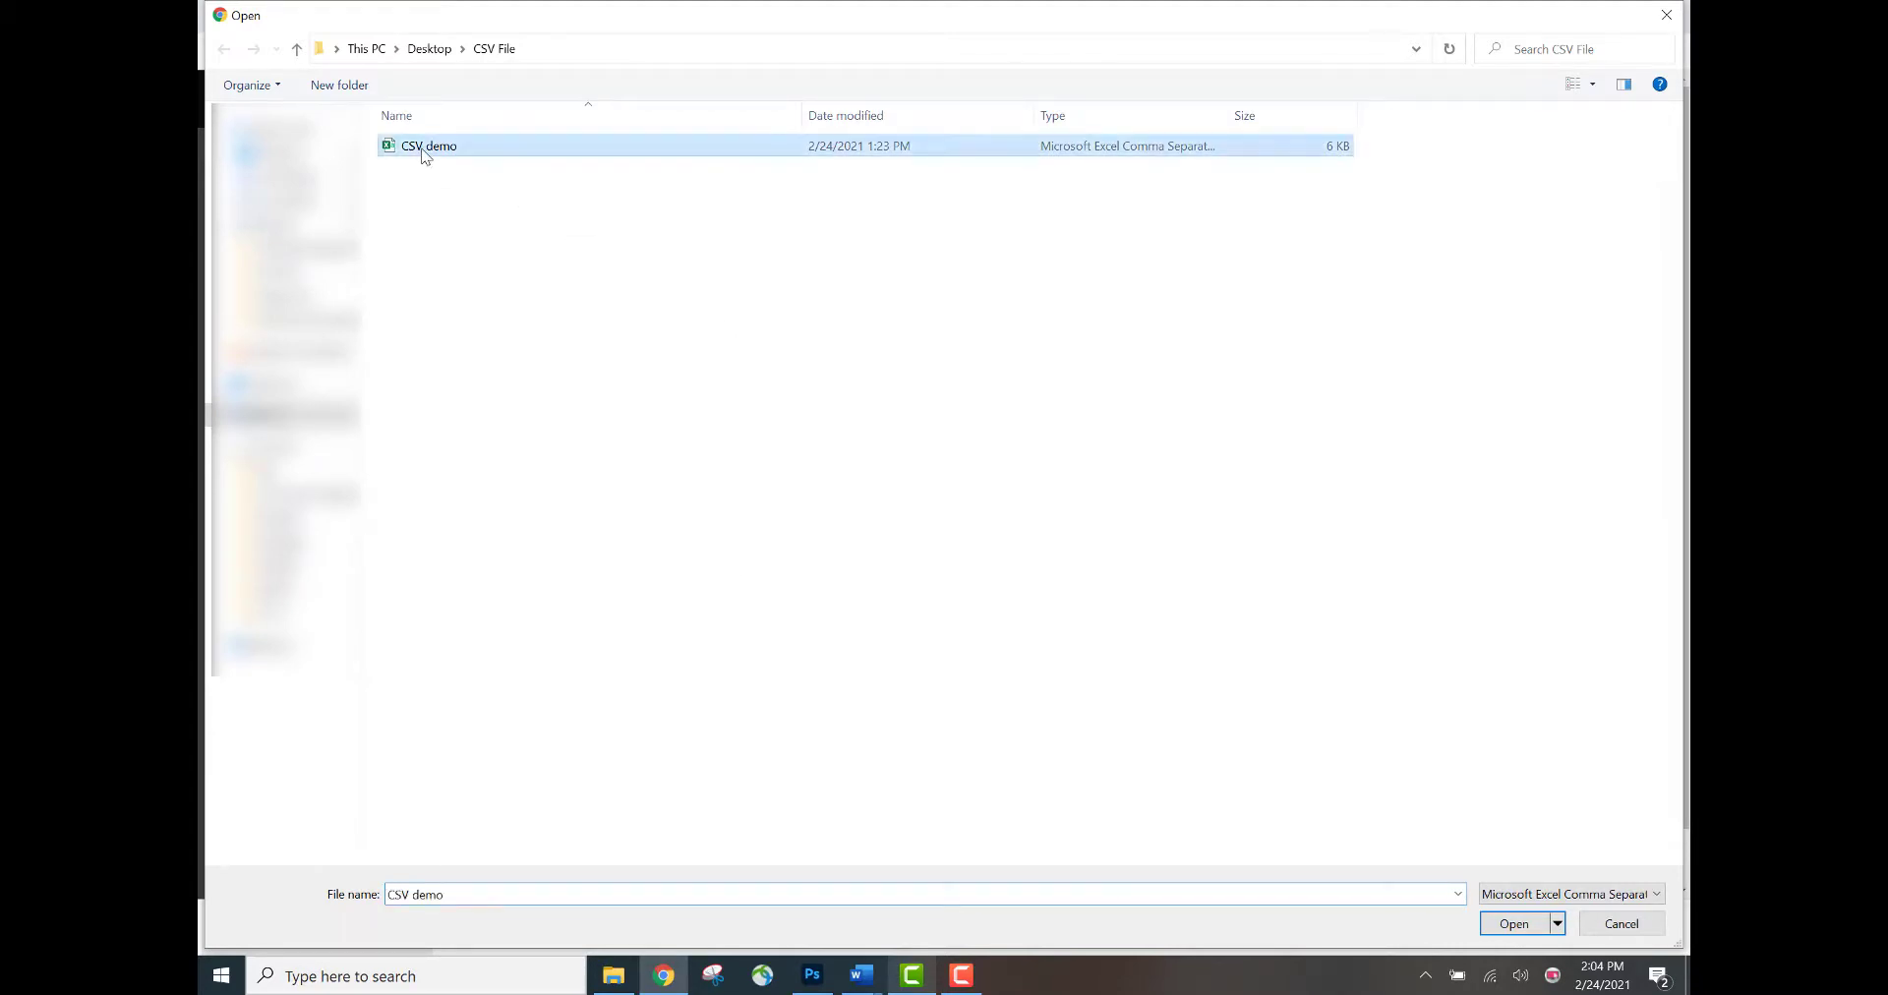
pyautogui.click(1498, 933)
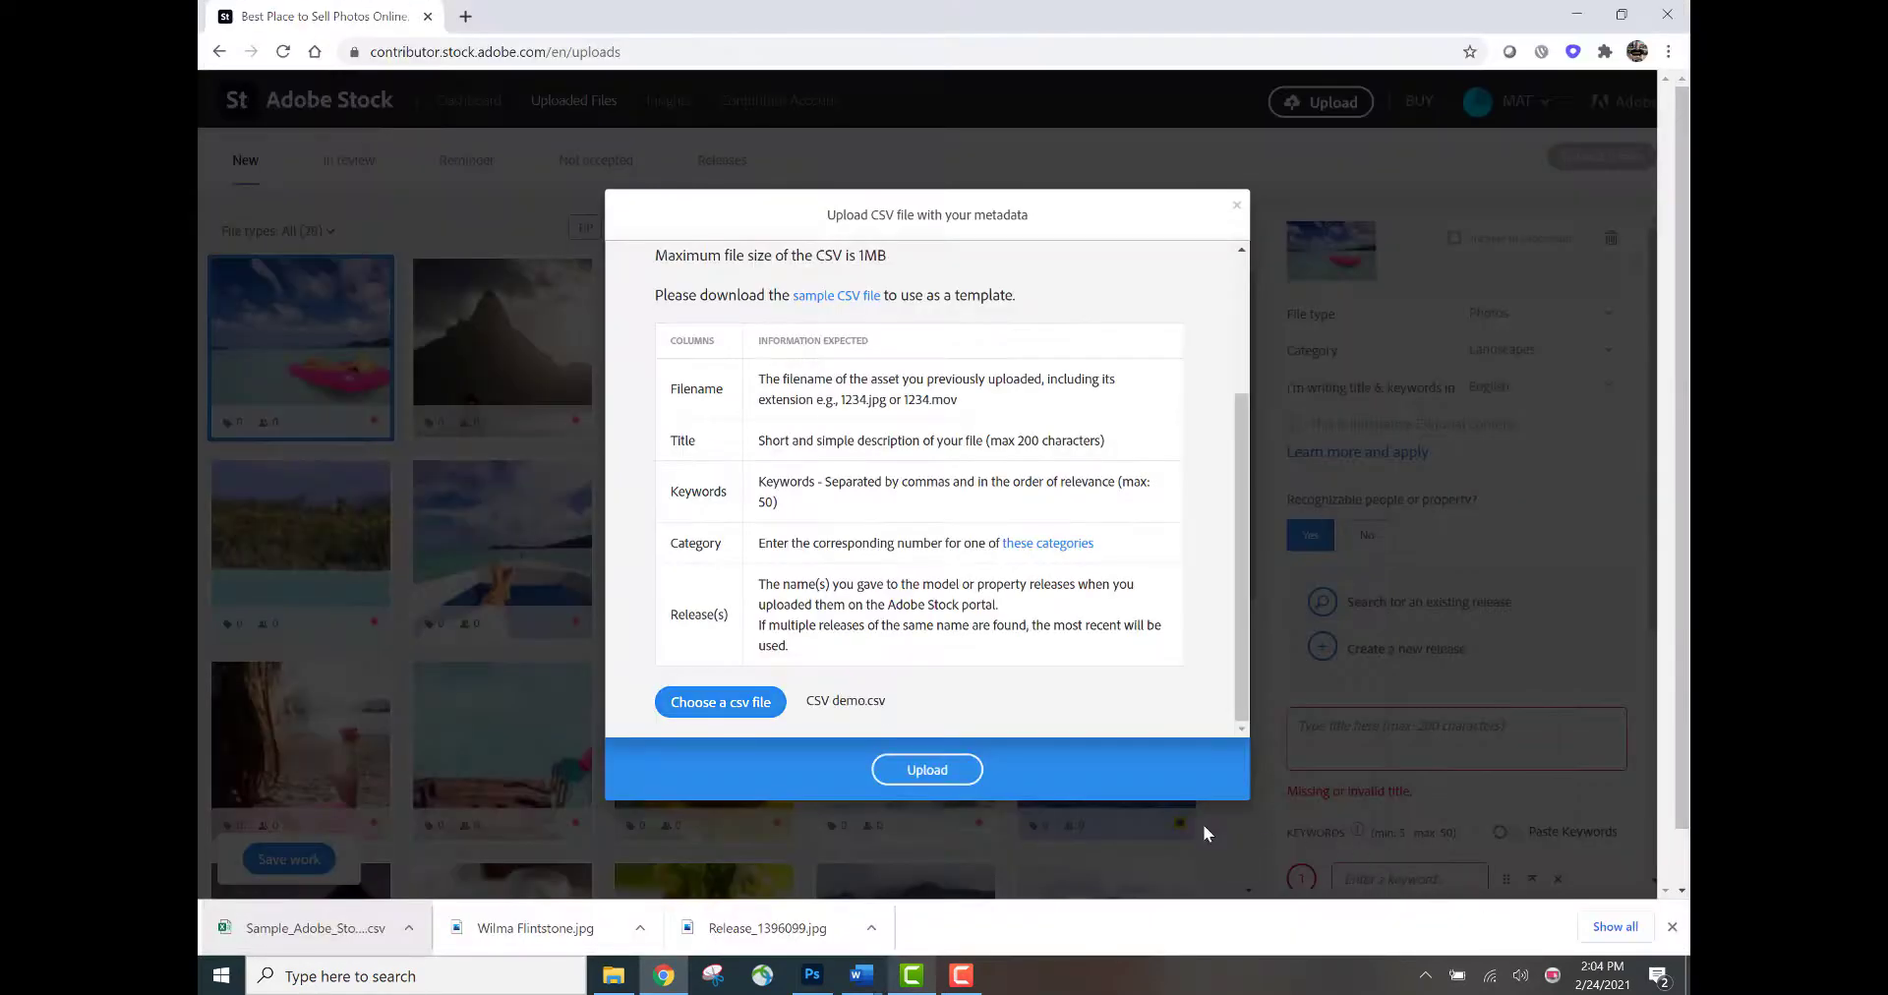
pyautogui.click(928, 771)
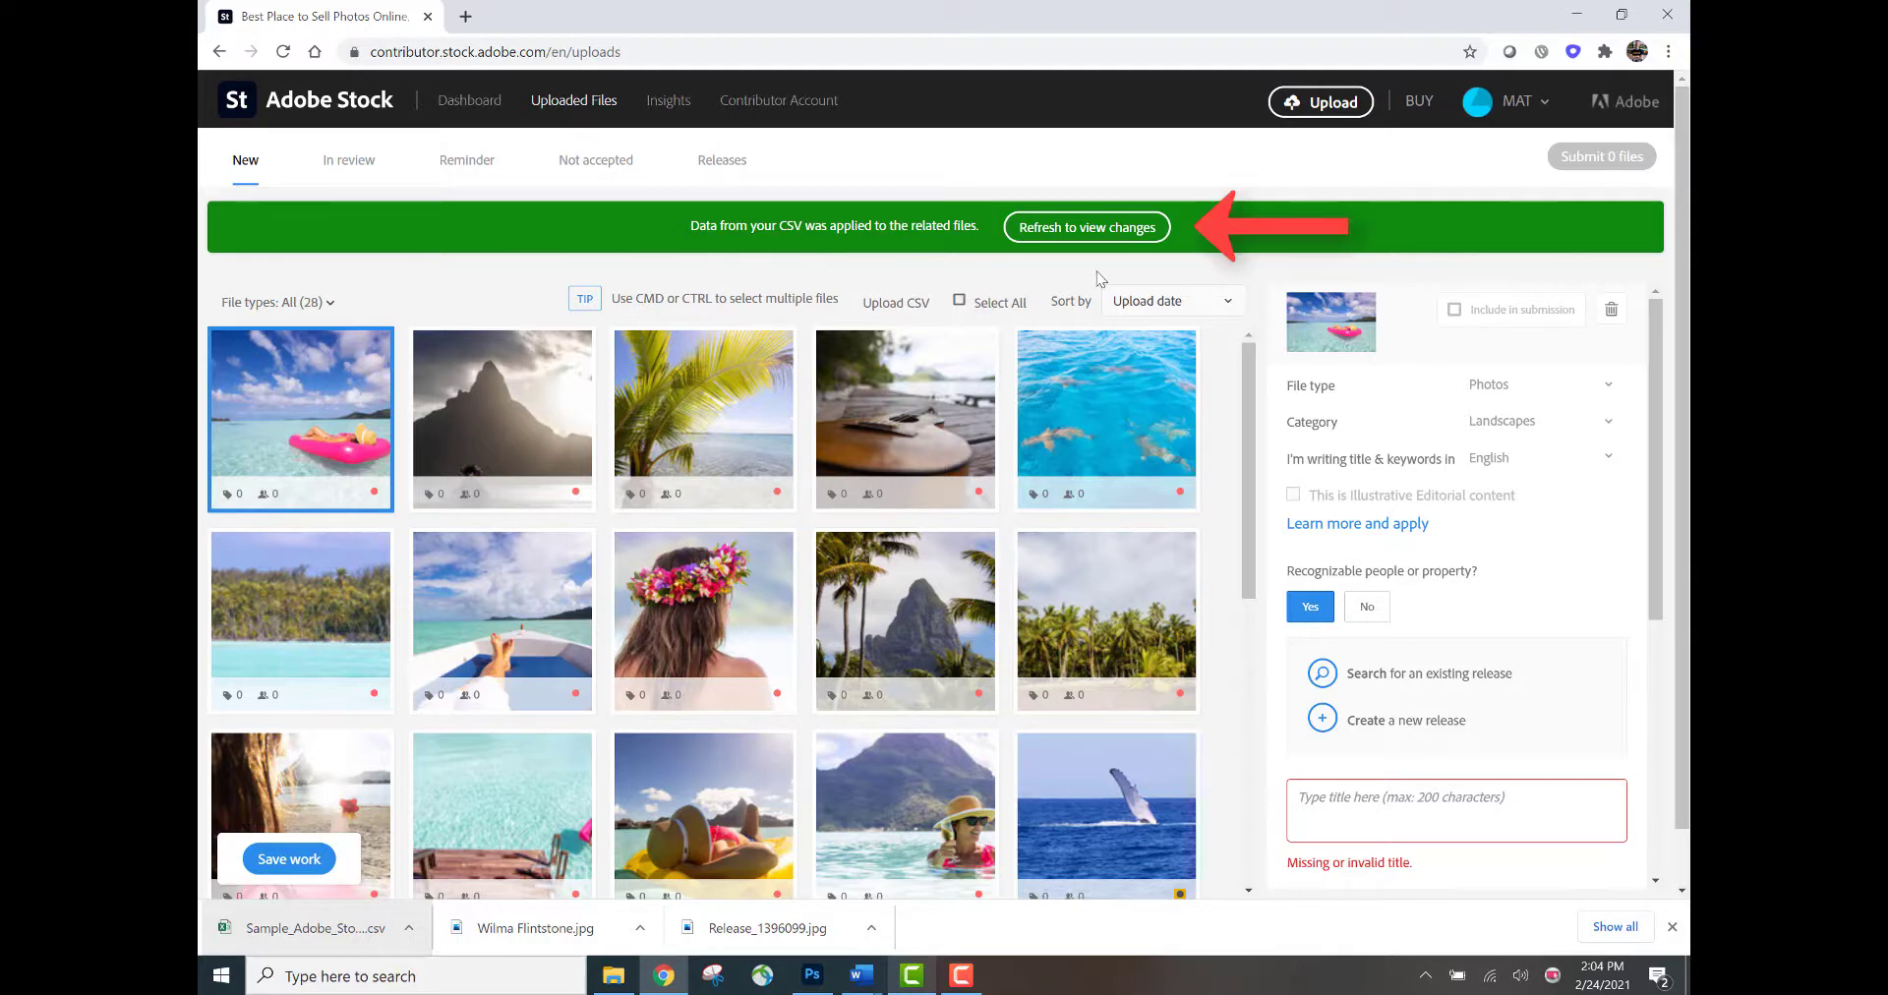
# Refresh the uploads and confirm the first photo shows Travel category, 13 keywords and a release.
pyautogui.click(1126, 232)
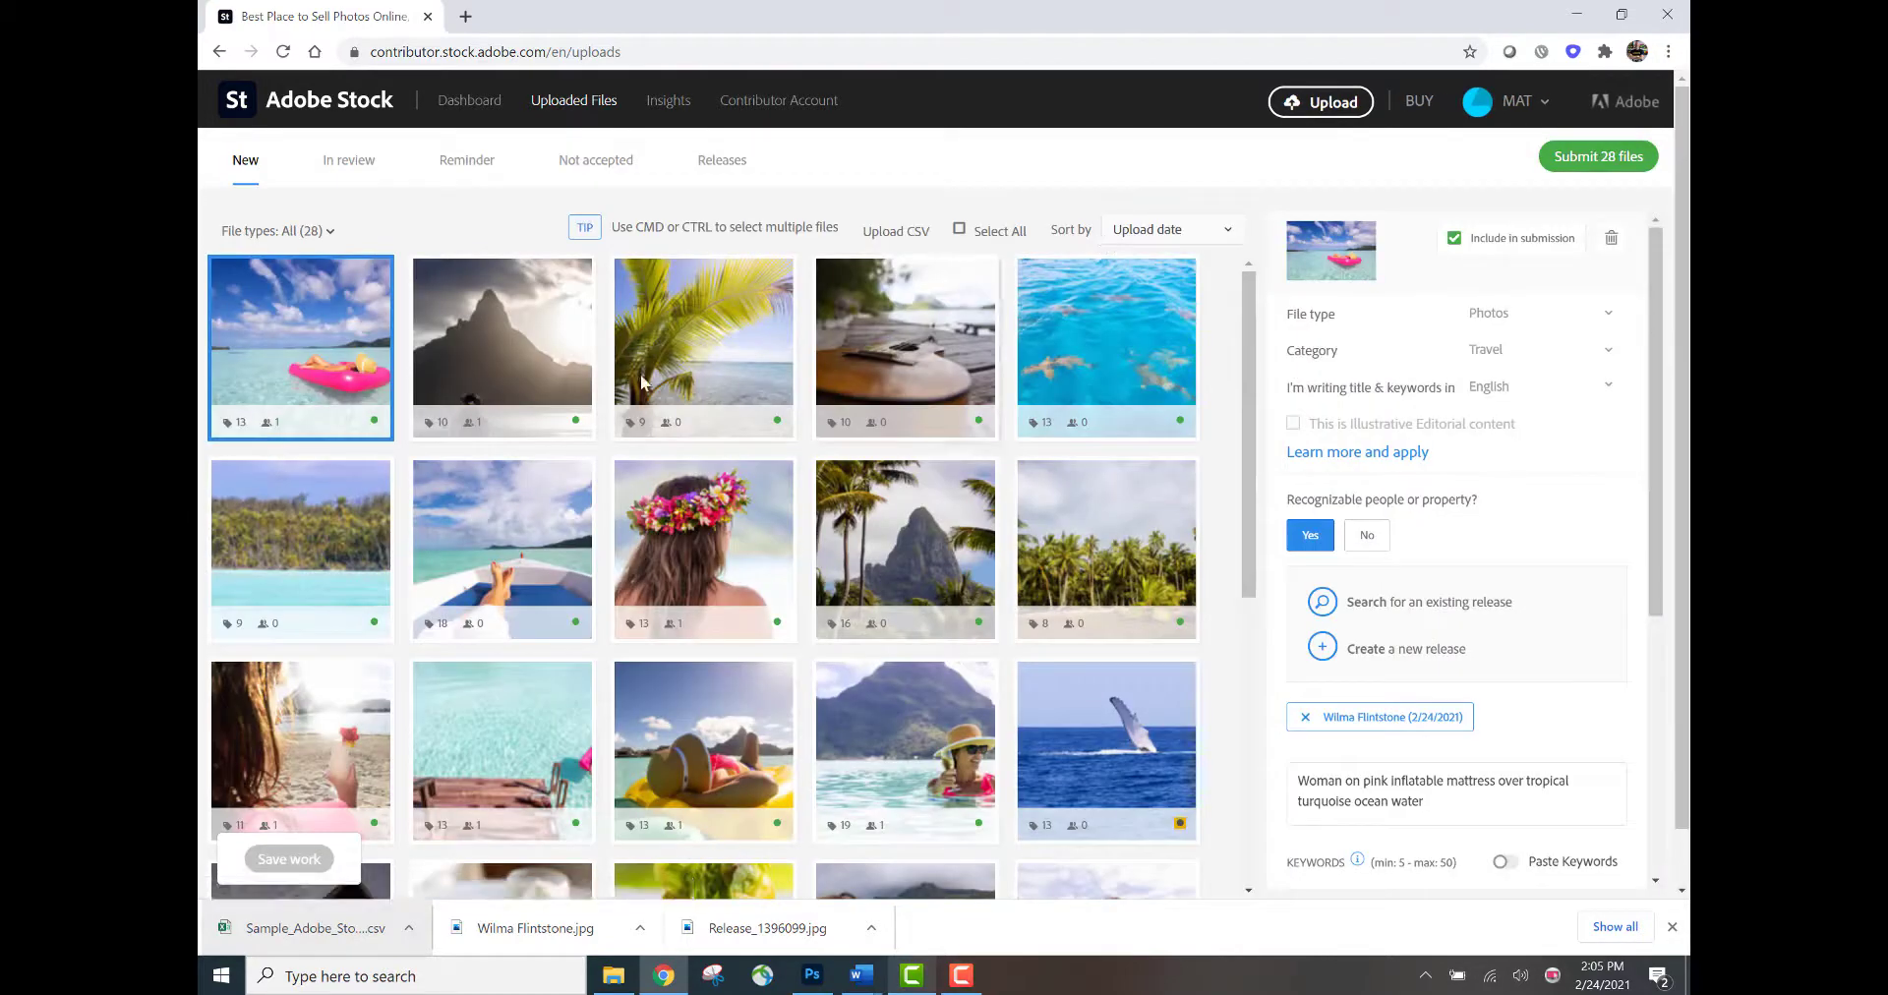
pyautogui.moveTo(296, 432)
pyautogui.moveTo(561, 434)
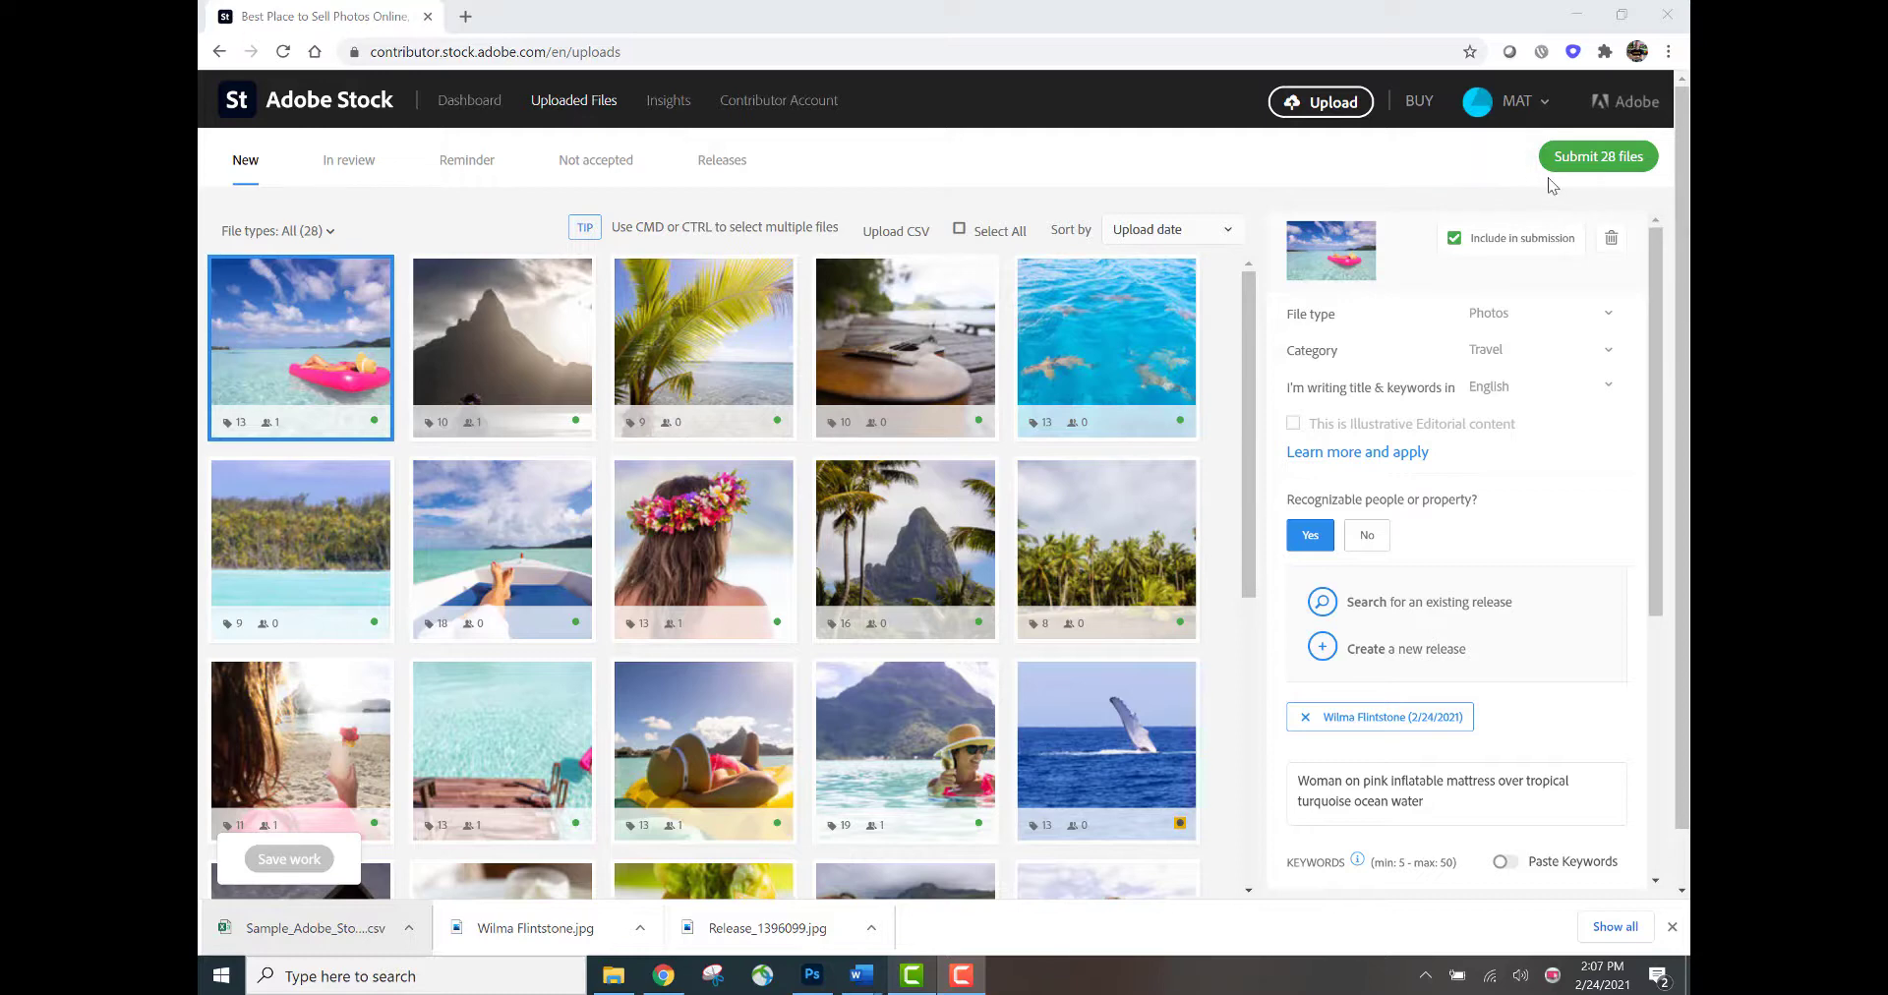
# Submit all 28 selected photos for review after checking every file is ticked.
pyautogui.click(1603, 157)
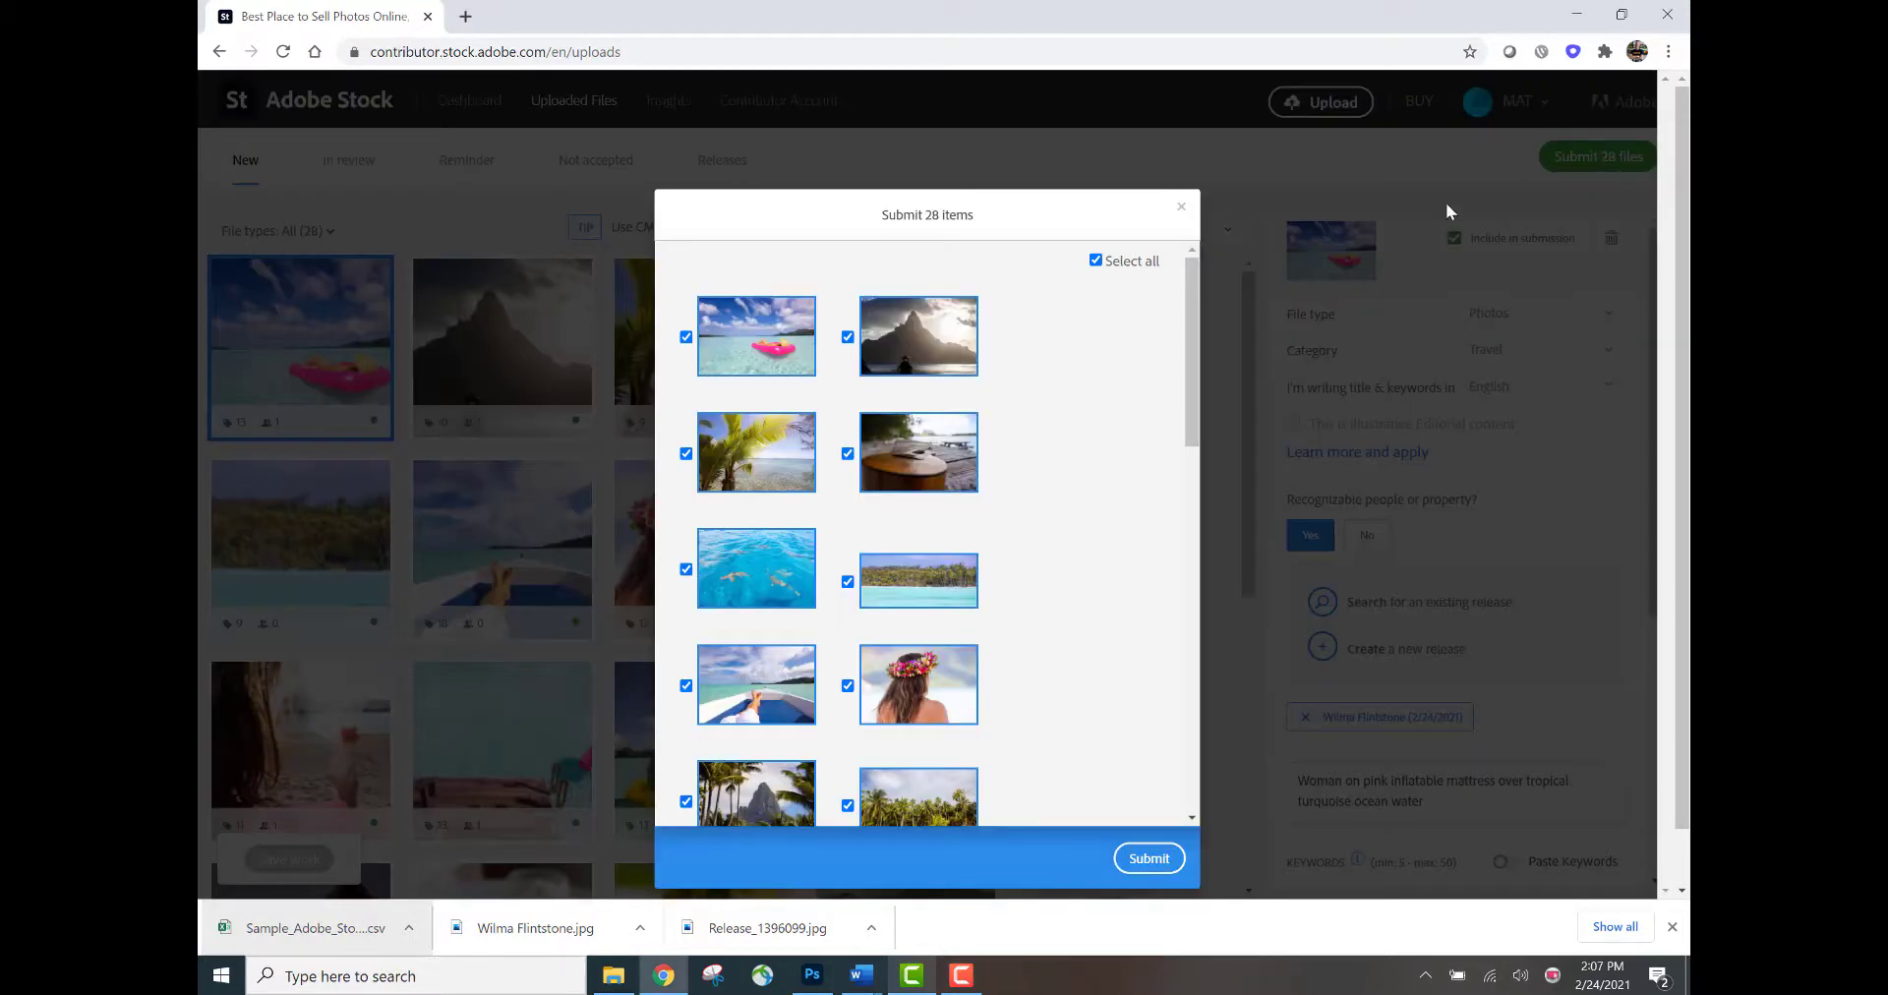
pyautogui.moveTo(1192, 289); pyautogui.dragTo(1210, 679)
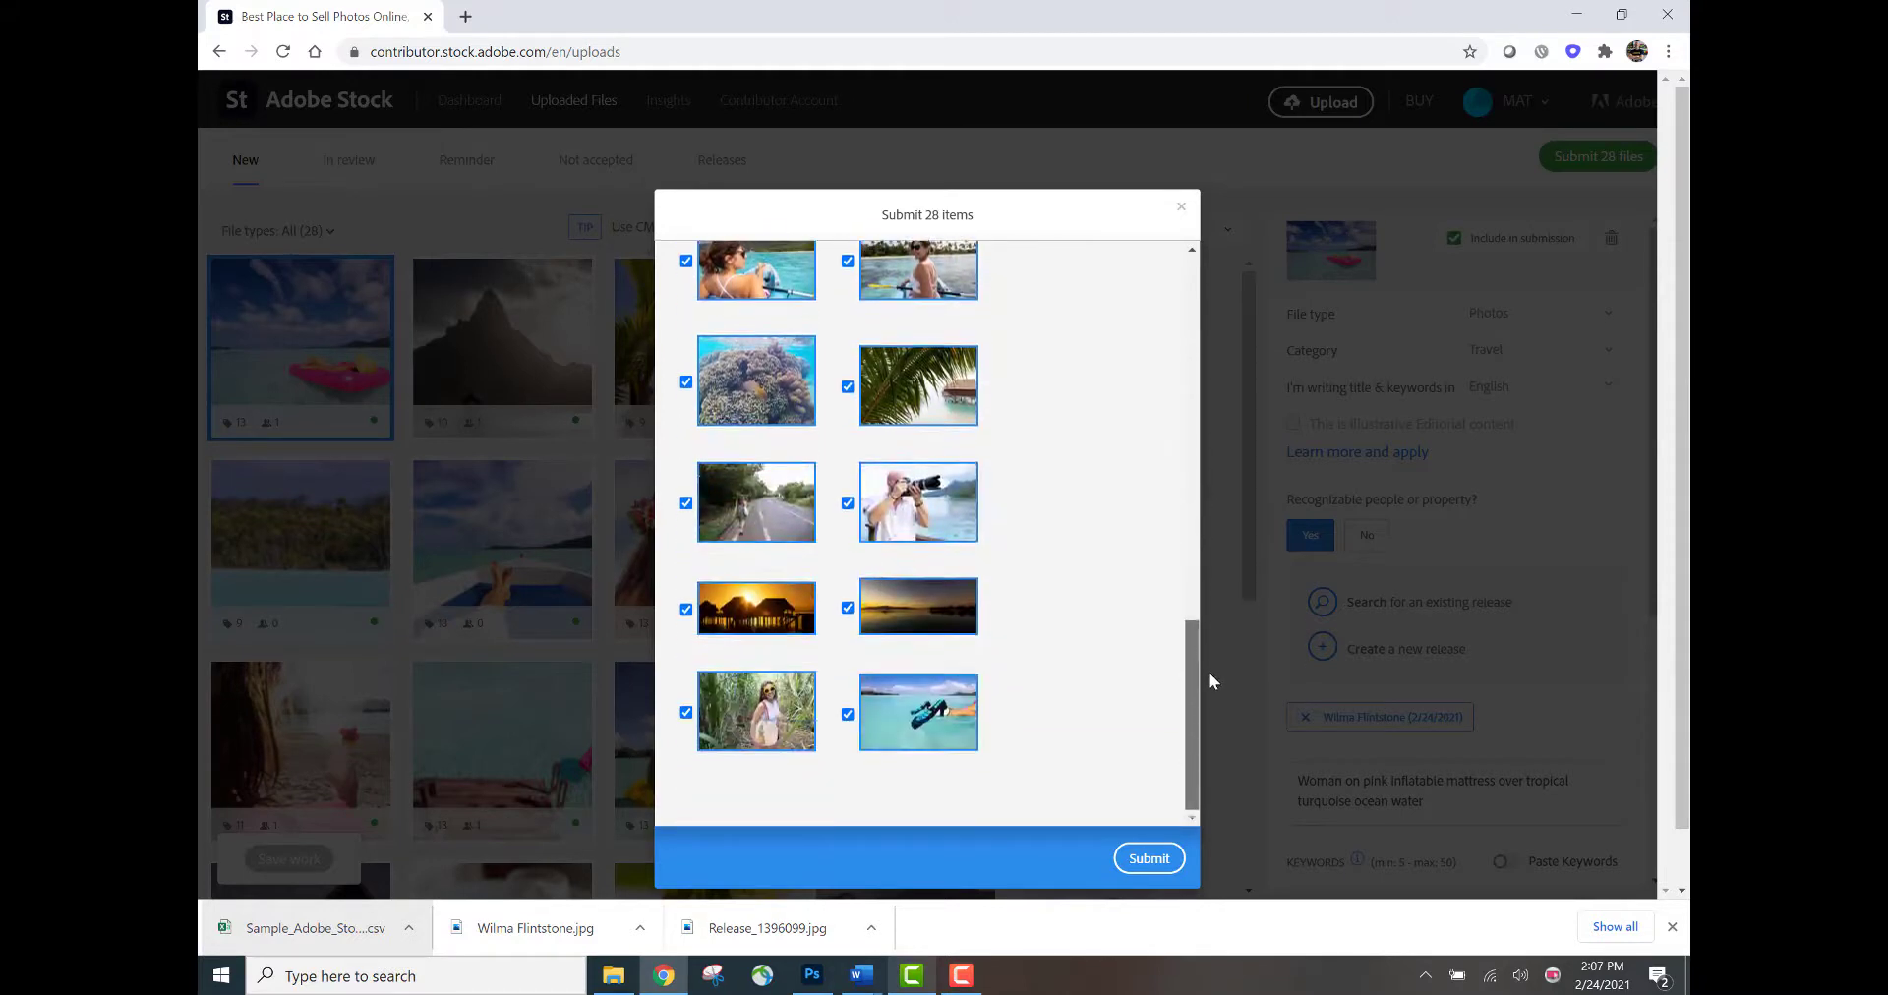
pyautogui.click(1148, 863)
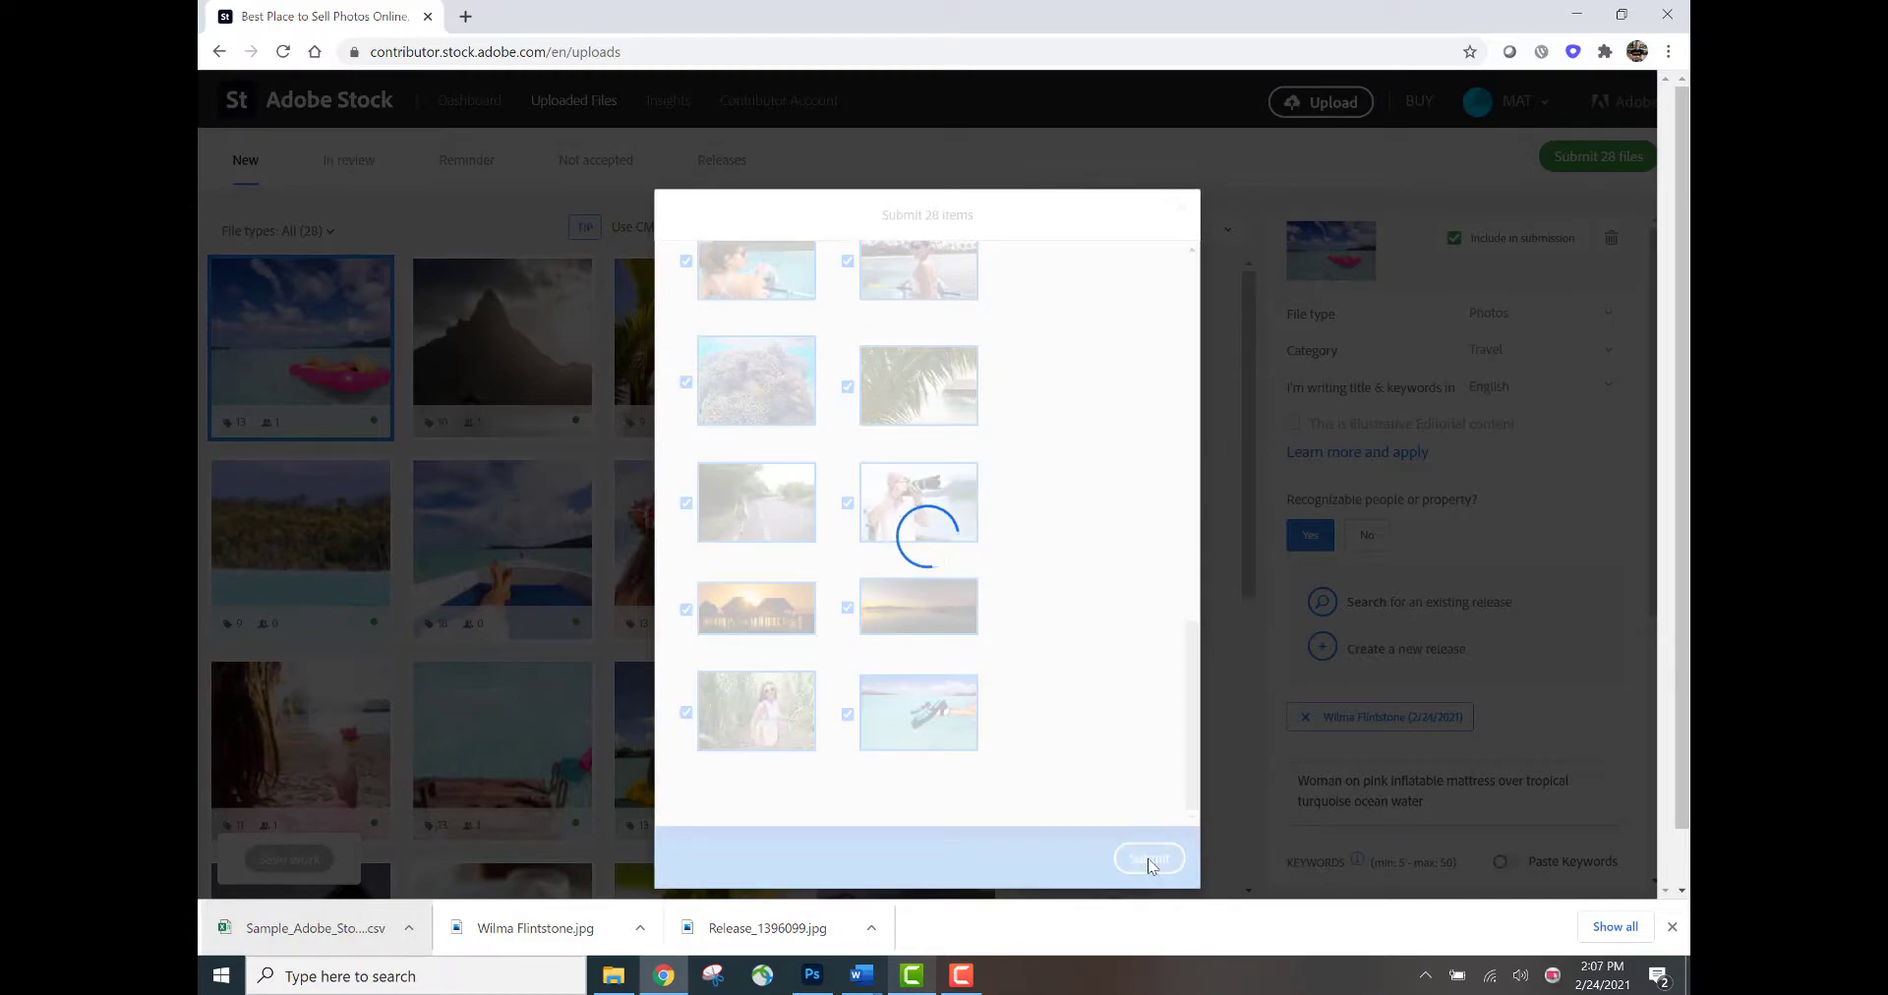